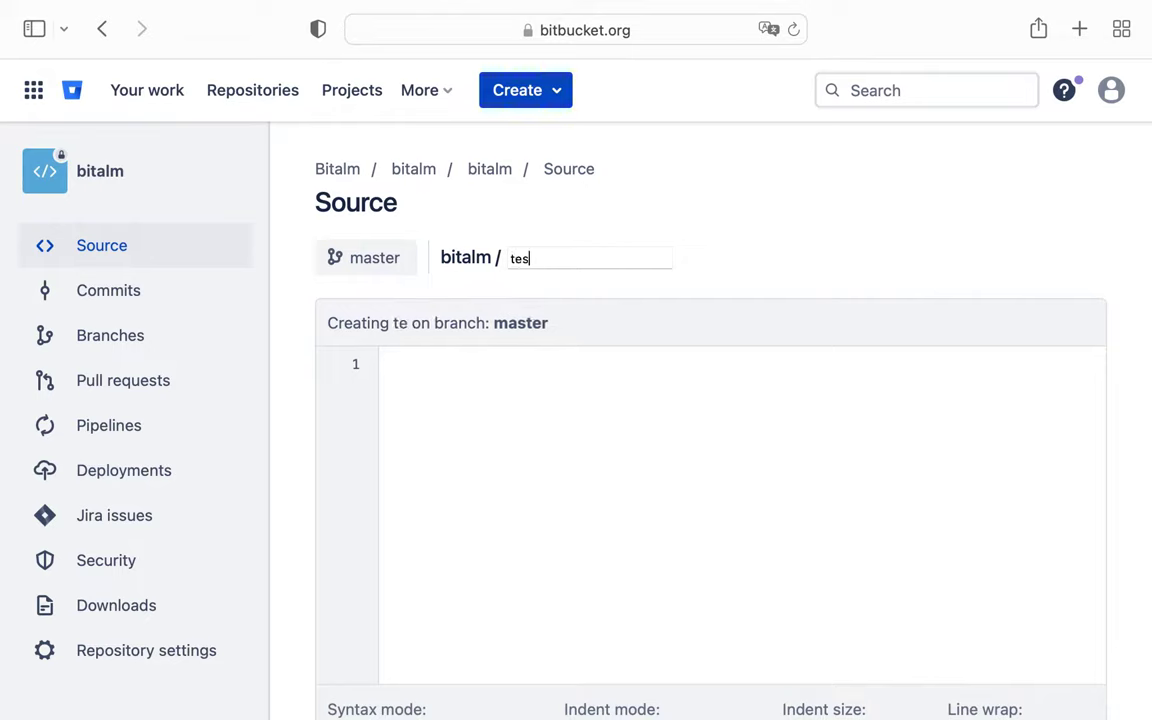
Name the new file on the master branch test_pull_request.txt and enter "Testing pull request" as its content
{"action": "type", "text": "_pu"}
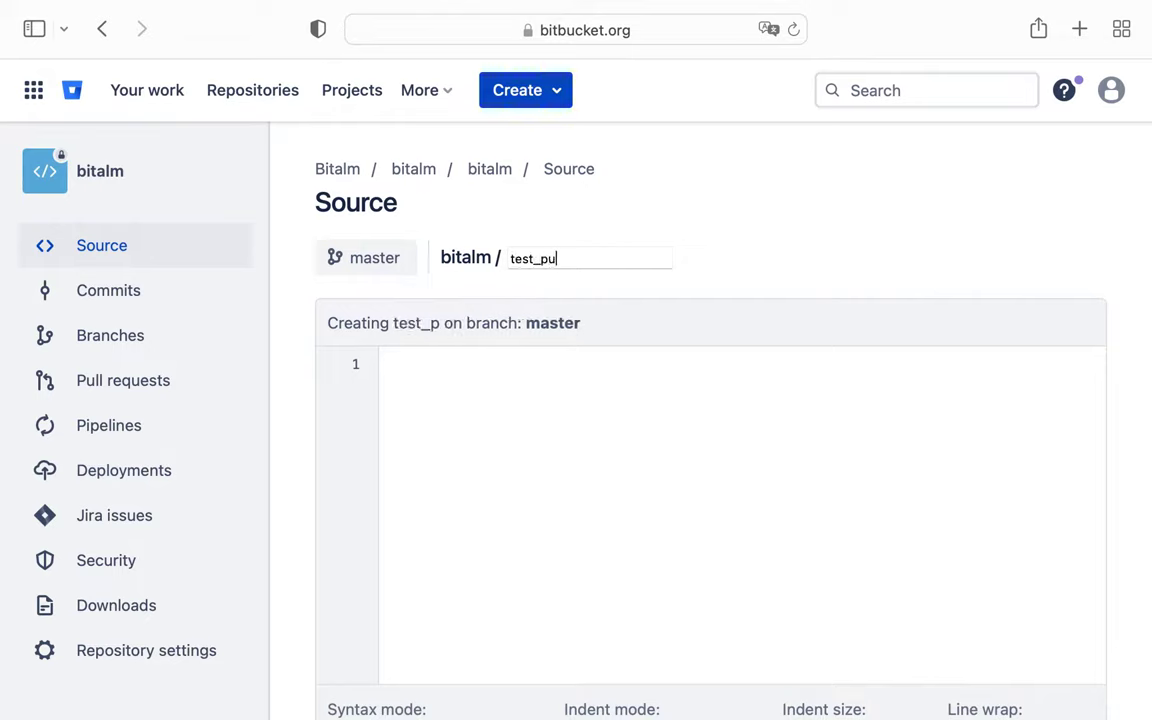
{"action": "type", "text": "ll_r"}
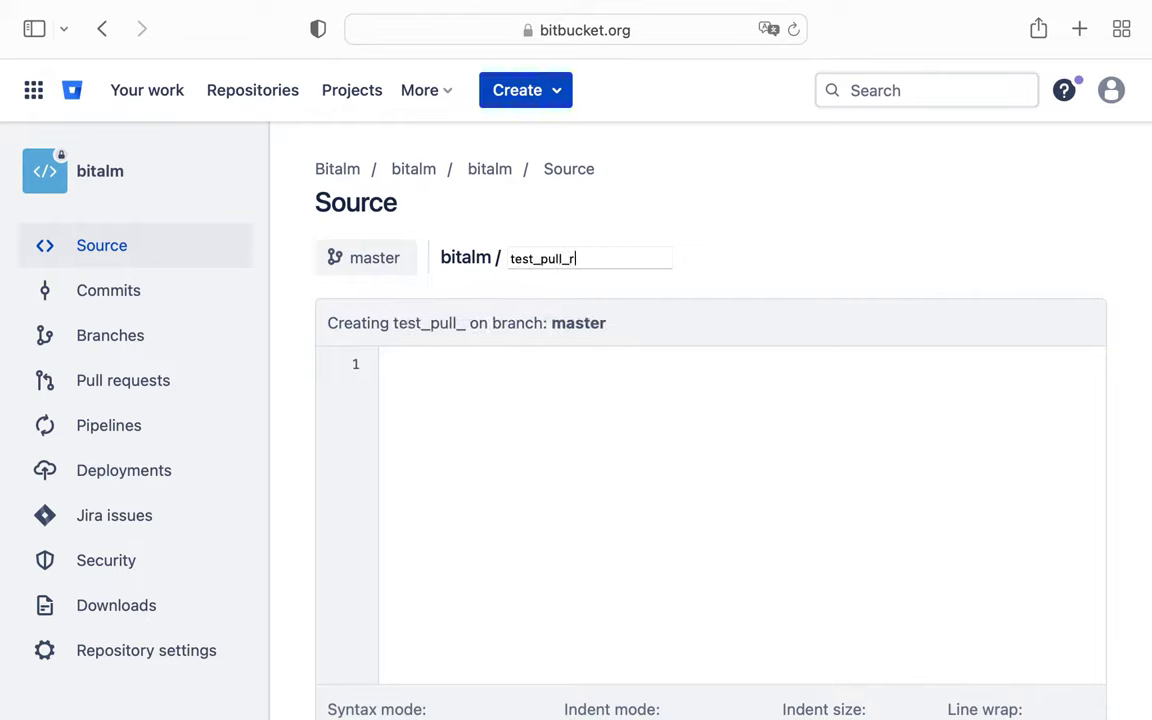
{"action": "type", "text": "eques"}
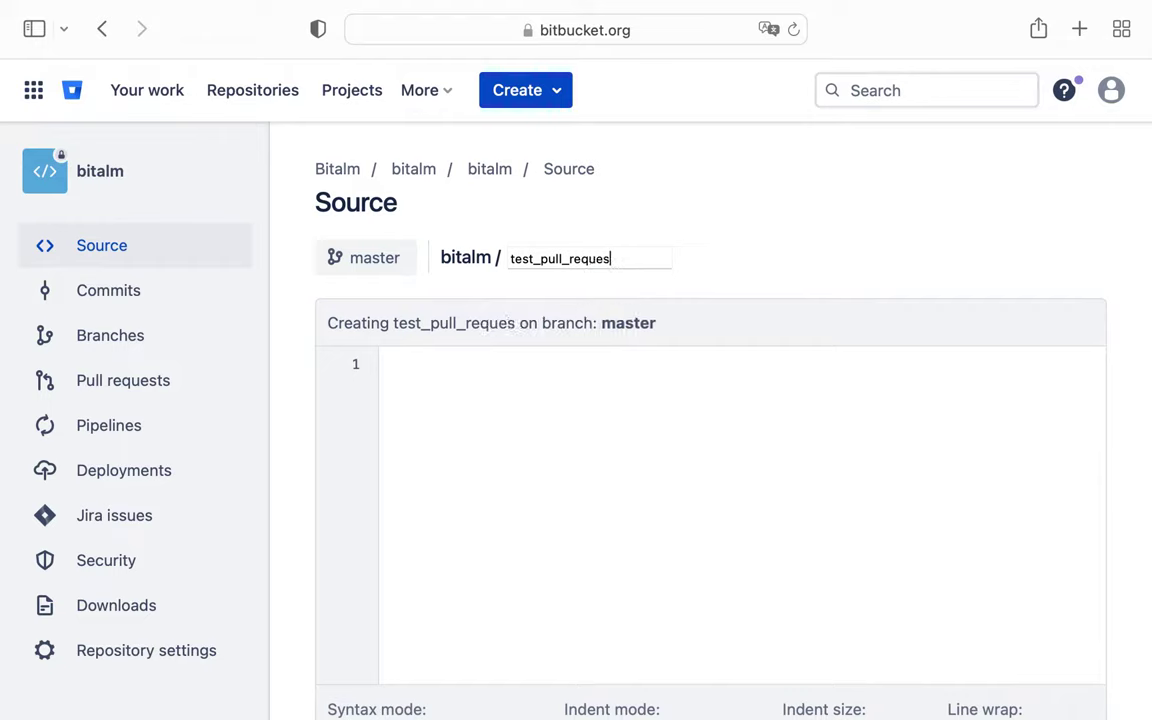
{"action": "type", "text": "t.txt"}
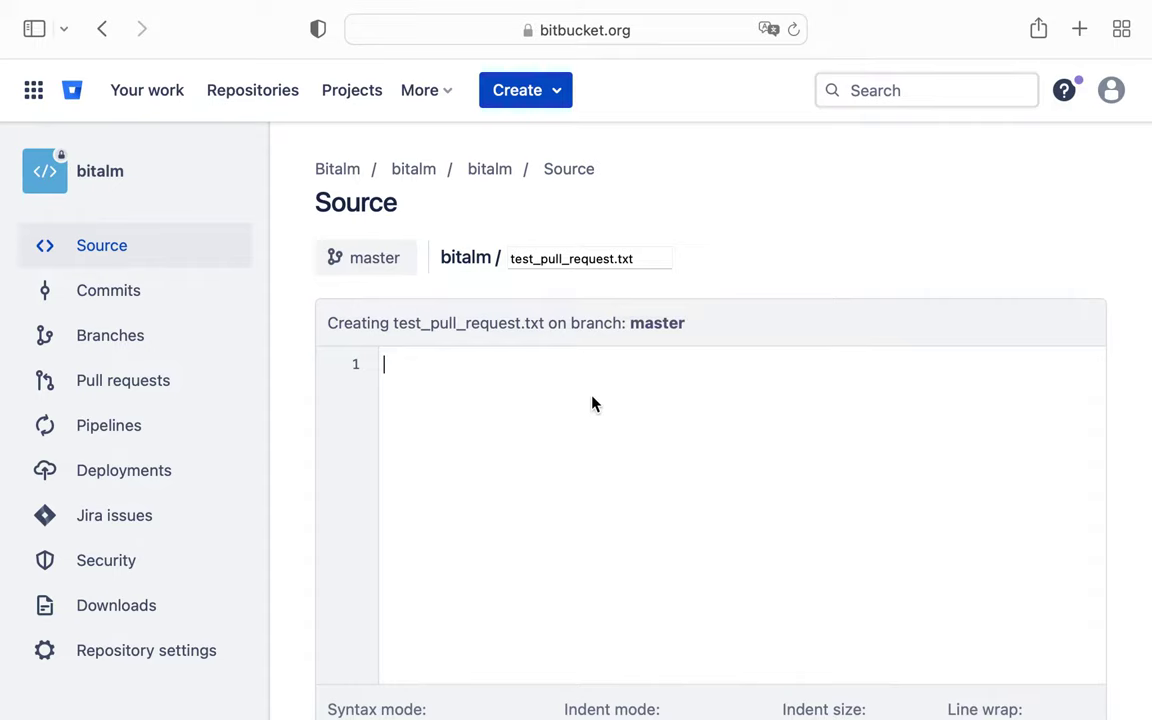
{"action": "type", "text": "Testing pull request"}
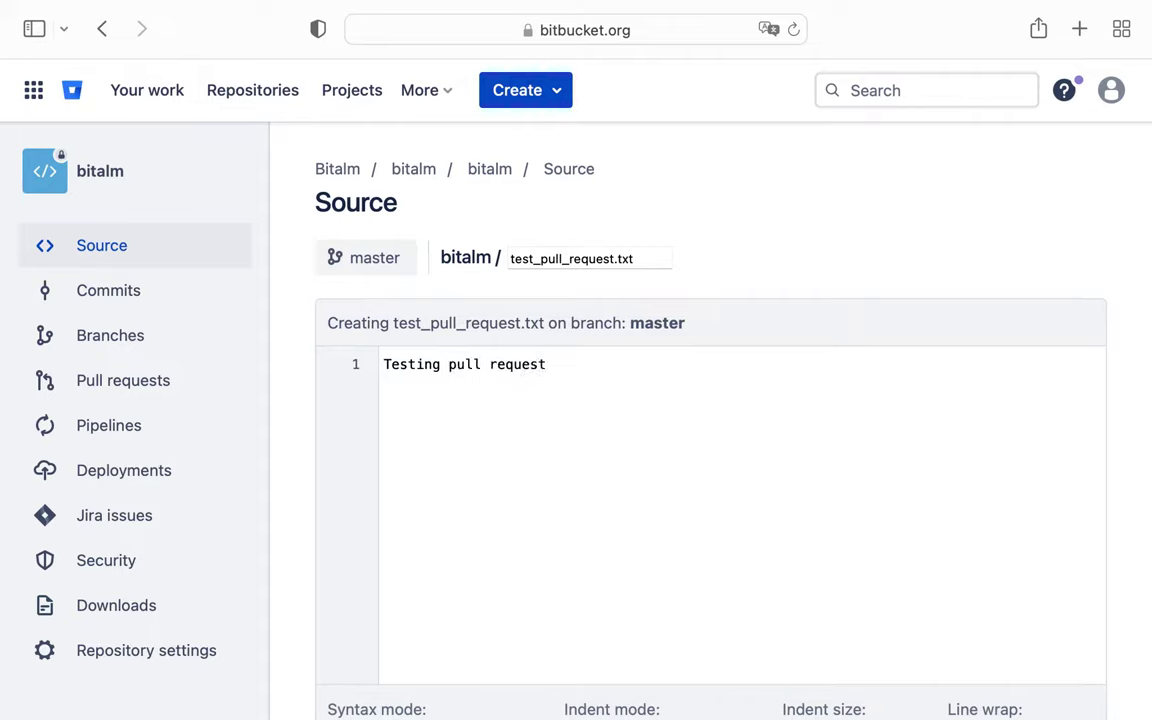
Start committing the new file and enable creating a pull request for this change
{"action": "scroll", "coordinate": [298, 441], "scroll_direction": "down", "scroll_amount": 3}
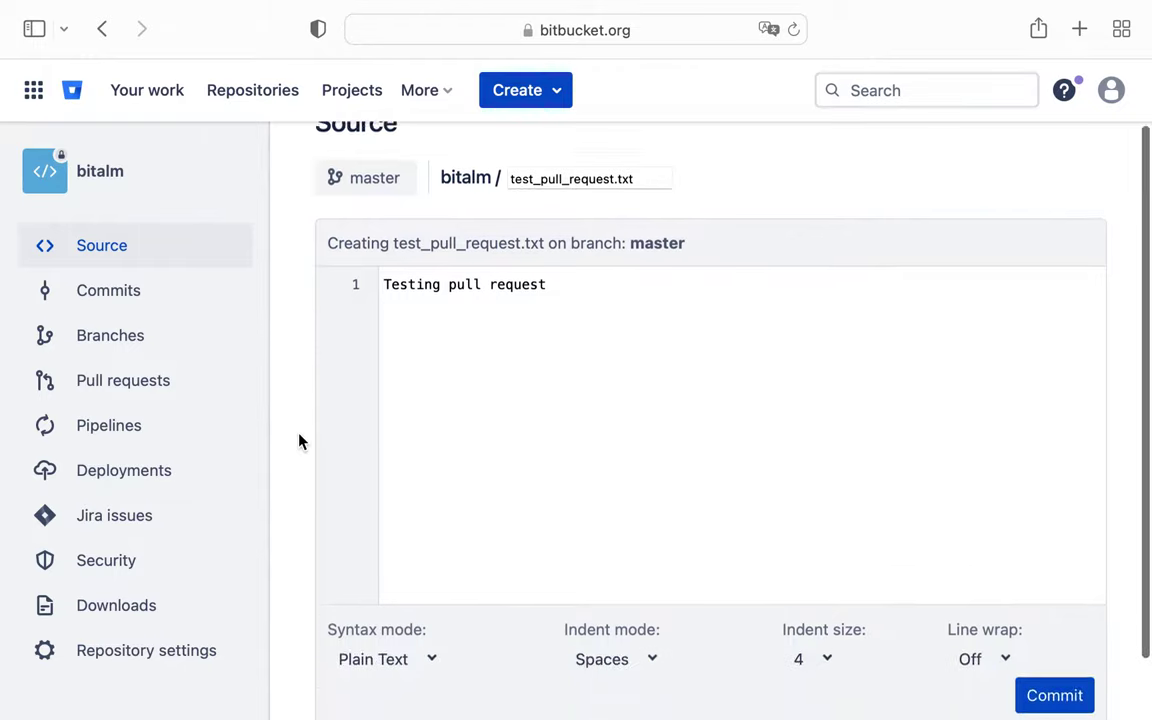
{"action": "scroll", "coordinate": [298, 441], "scroll_direction": "down", "scroll_amount": 1}
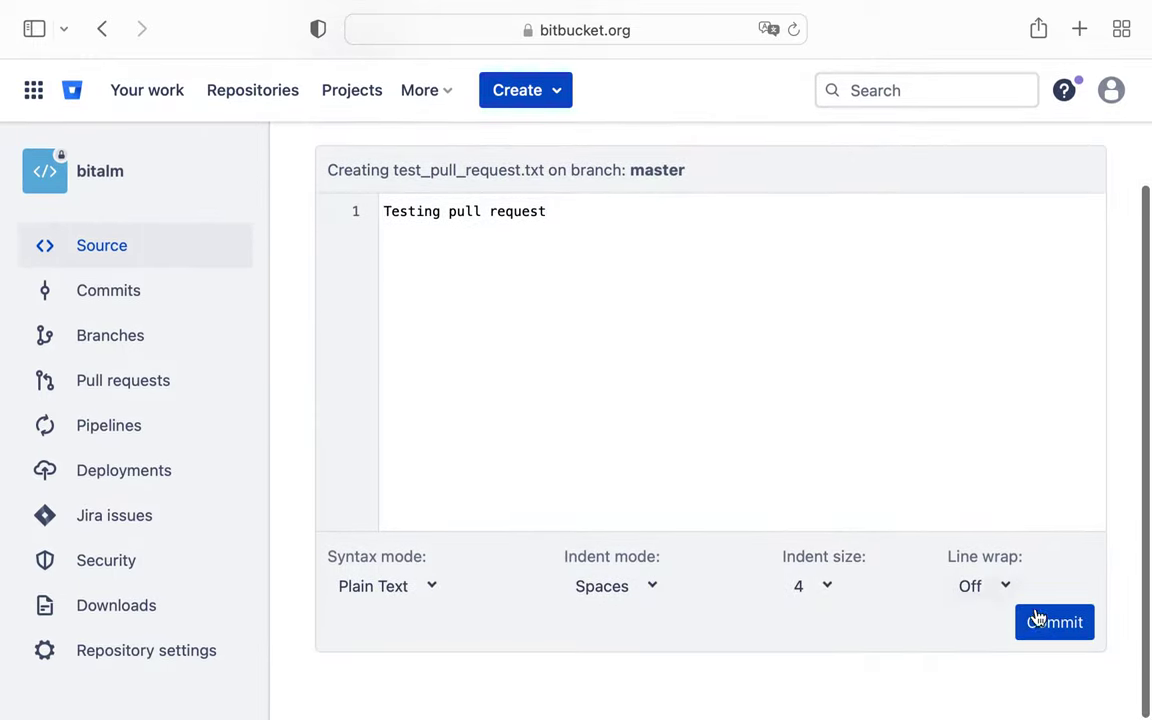
{"action": "left_click", "coordinate": [1058, 623]}
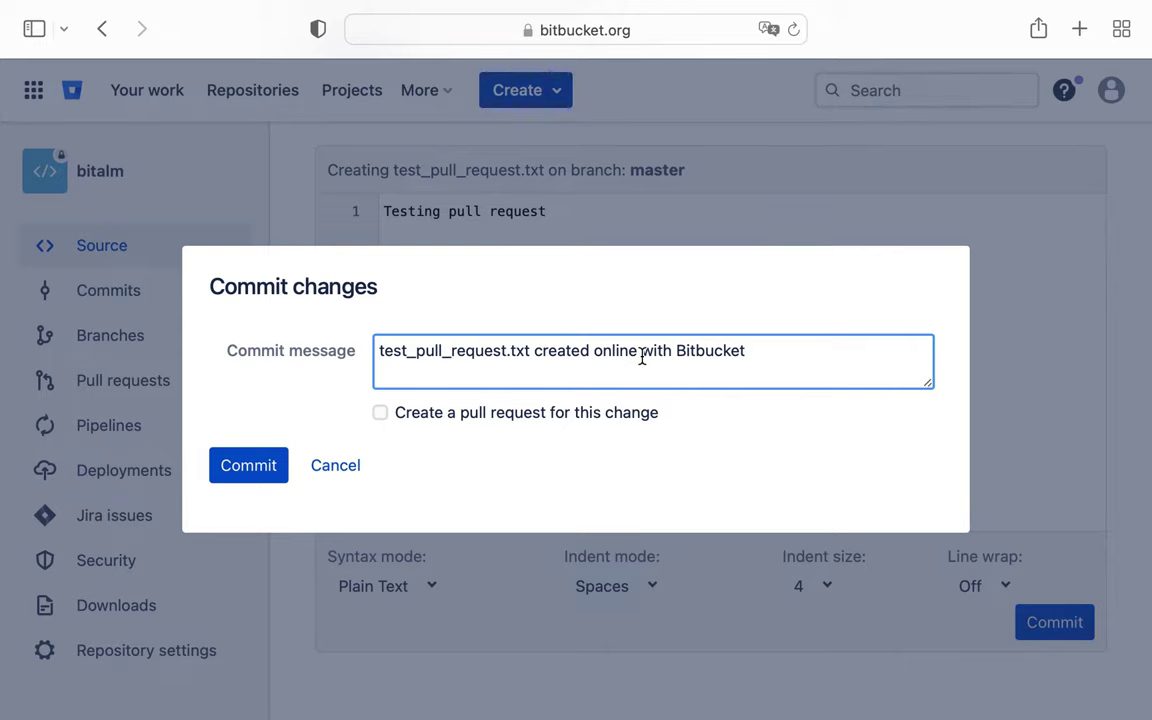
{"action": "left_click", "coordinate": [385, 416]}
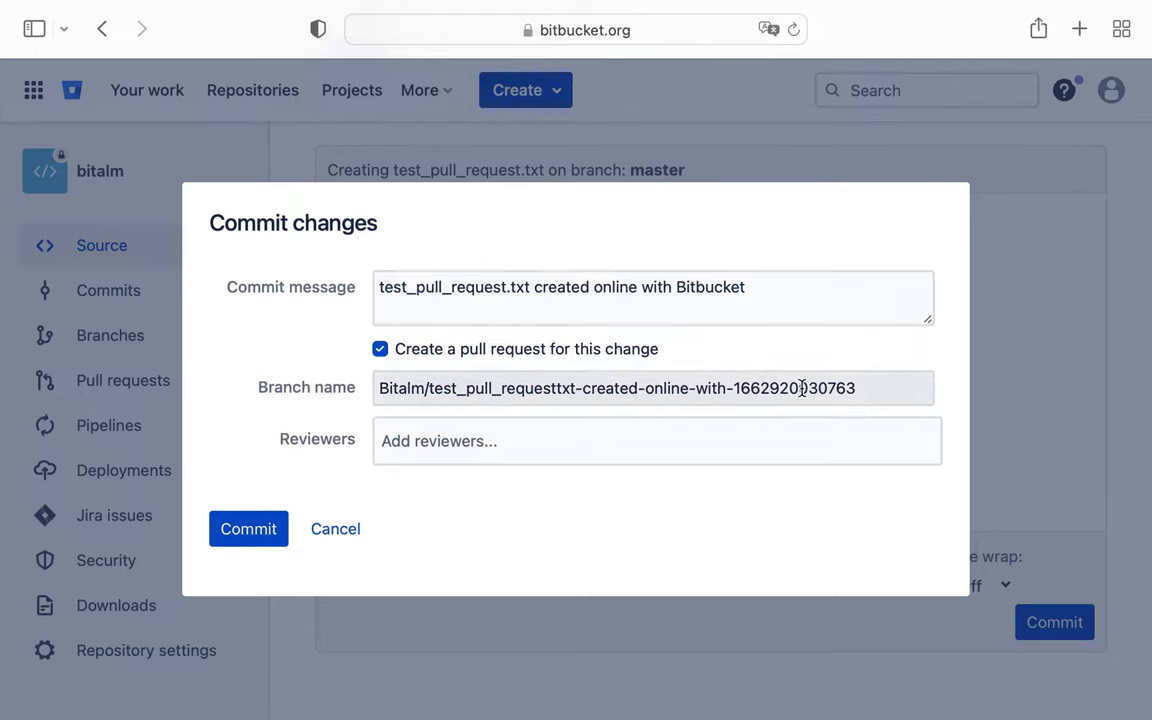
Change the branch name to Bitalm/feature1 and commit the file with its pull request
{"action": "left_click", "coordinate": [868, 392]}
{"action": "left_click_drag", "start_coordinate": [882, 388], "coordinate": [432, 392]}
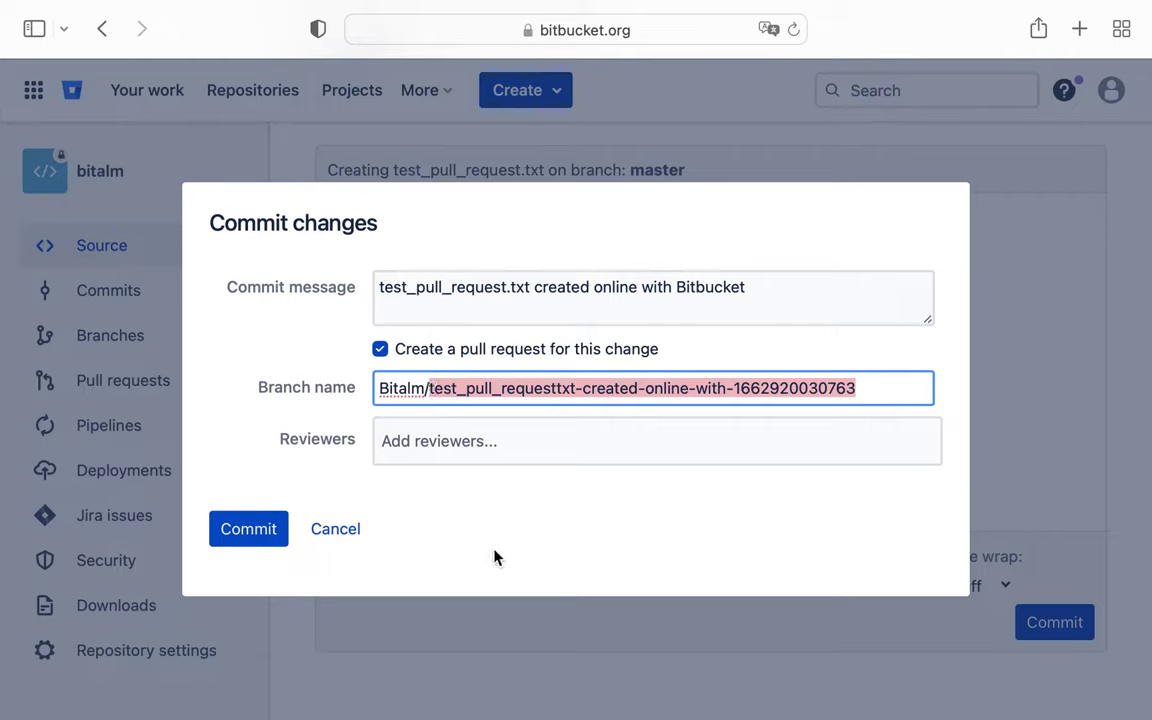
{"action": "type", "text": "fu"}
{"action": "key", "text": "BackSpace"}
{"action": "type", "text": "eature1"}
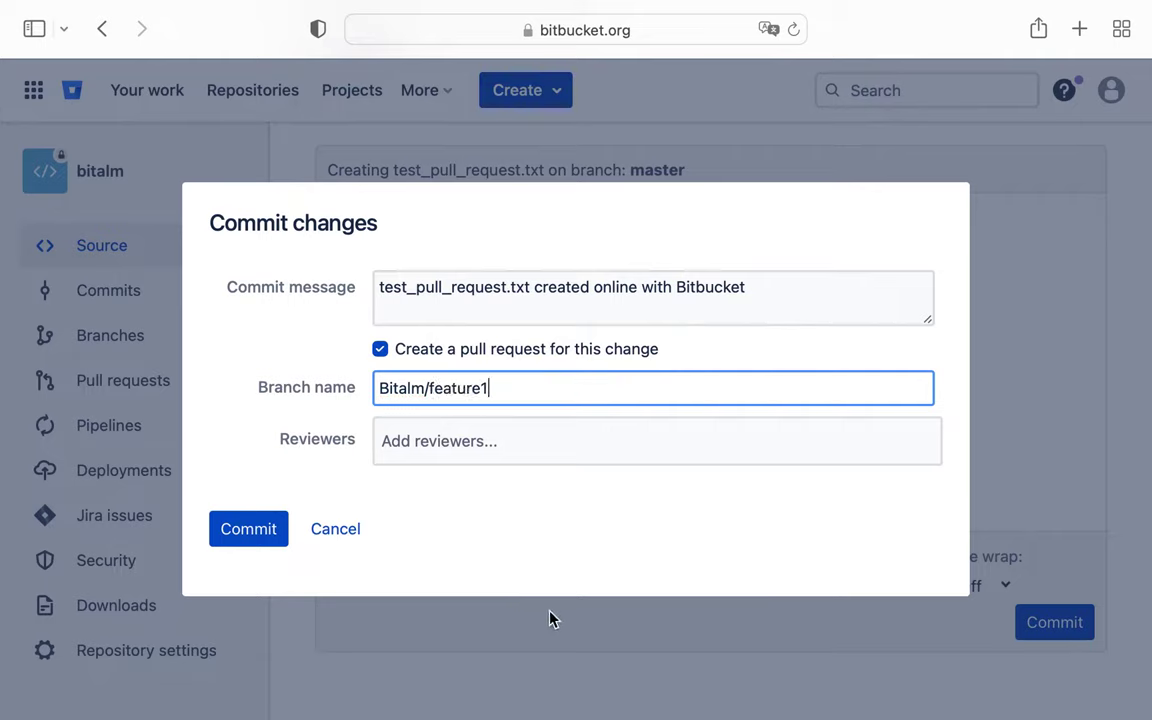
{"action": "left_click", "coordinate": [258, 538]}
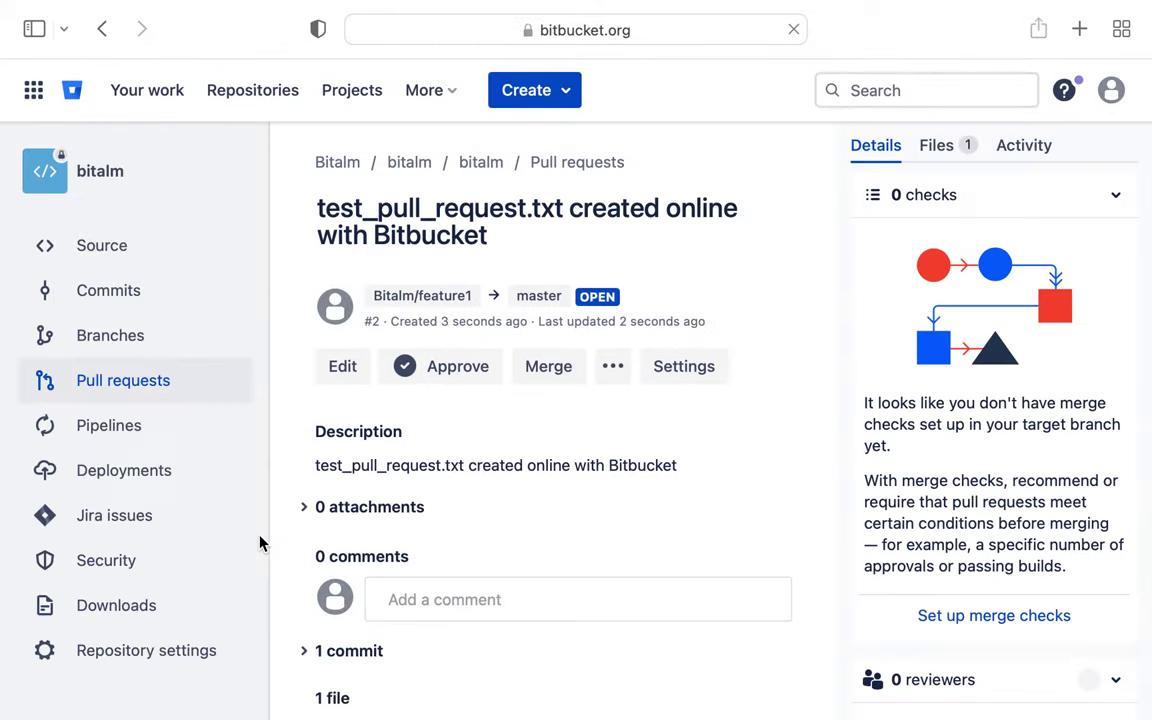
Review the new pull request's details, the changes in test_pull_request.txt and the additional actions available for it
{"action": "scroll", "coordinate": [300, 505], "scroll_direction": "down", "scroll_amount": 2}
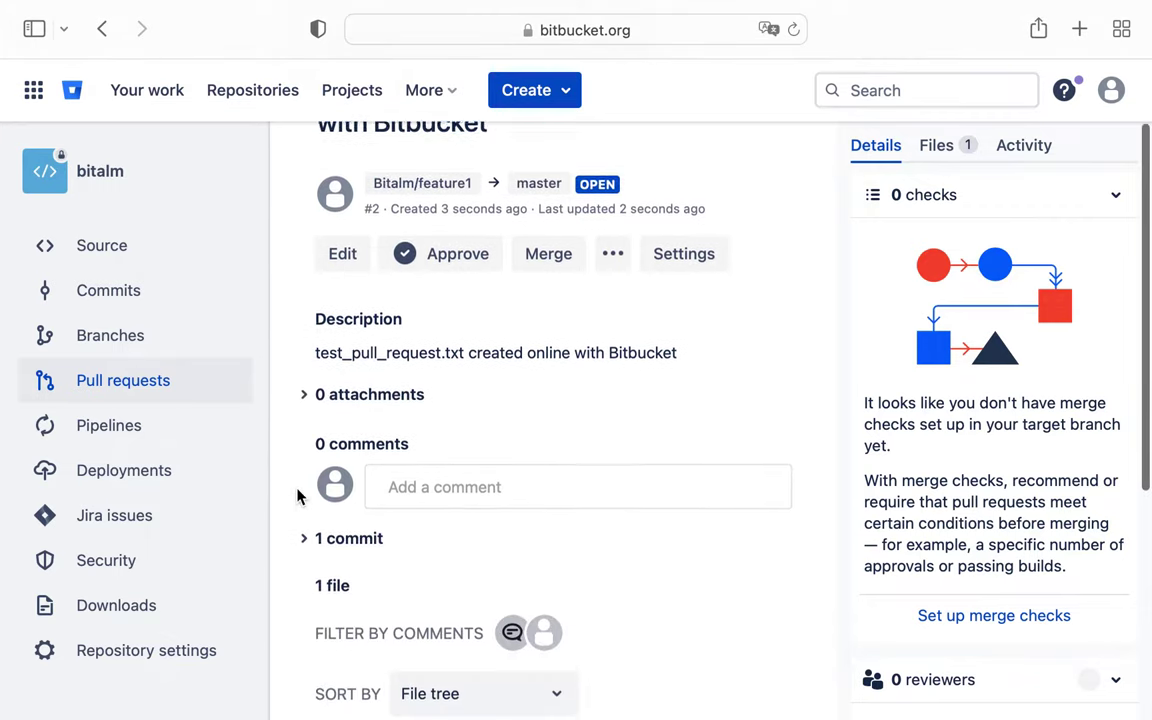
{"action": "scroll", "coordinate": [297, 497], "scroll_direction": "down", "scroll_amount": 4}
{"action": "scroll", "coordinate": [297, 497], "scroll_direction": "down", "scroll_amount": 2}
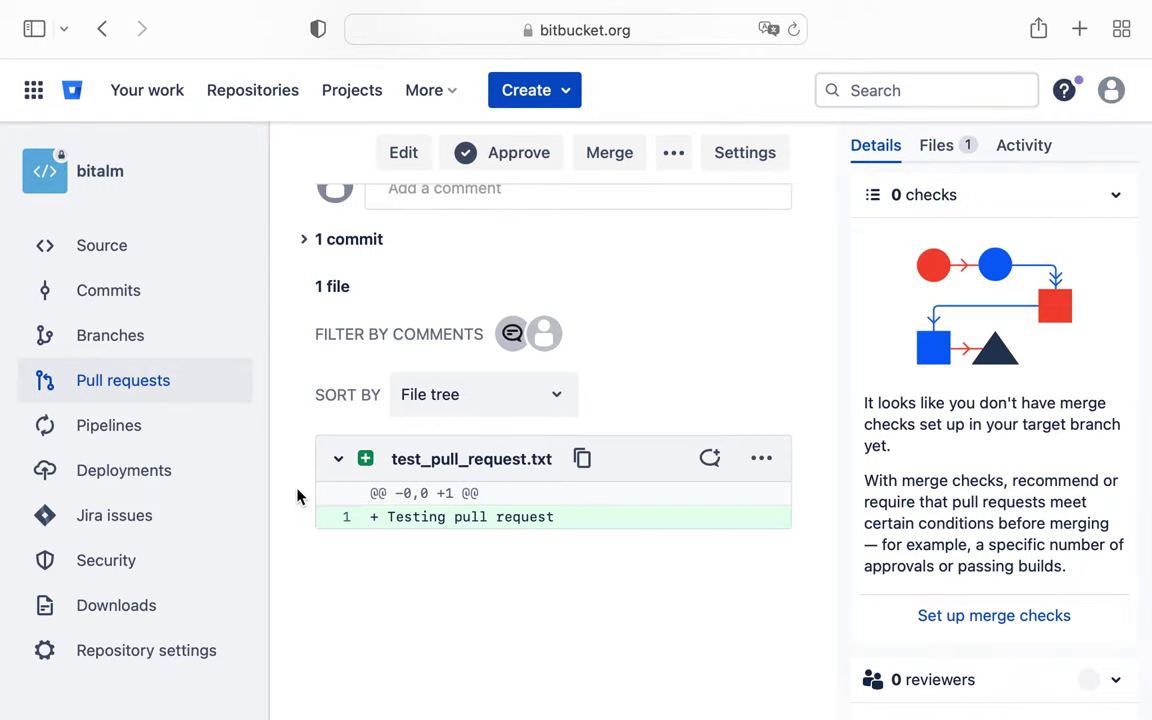
{"action": "scroll", "coordinate": [297, 497], "scroll_direction": "up", "scroll_amount": 3}
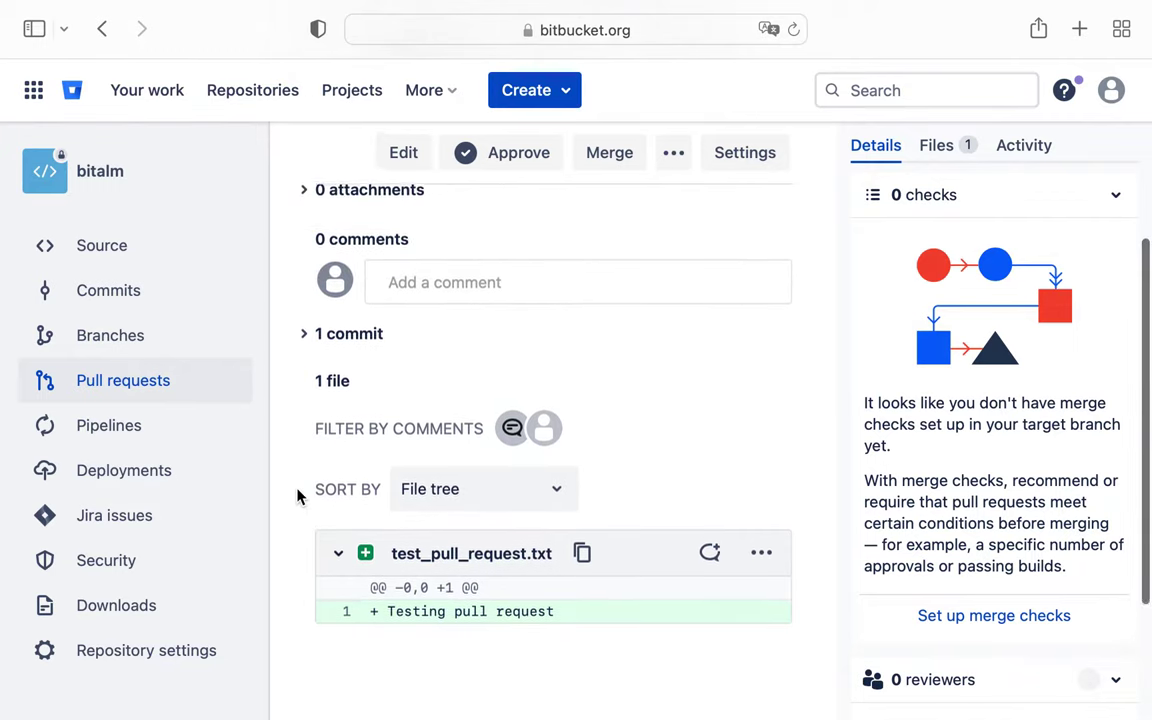
{"action": "scroll", "coordinate": [297, 497], "scroll_direction": "up", "scroll_amount": 3}
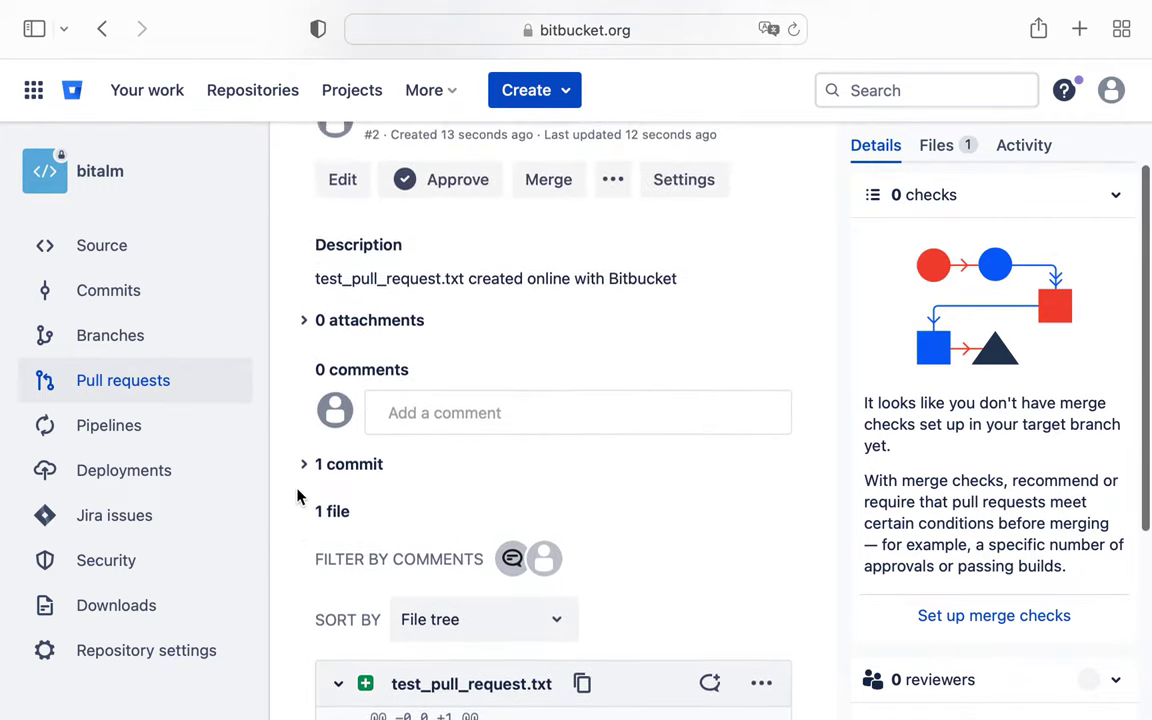
{"action": "scroll", "coordinate": [297, 497], "scroll_direction": "up", "scroll_amount": 3}
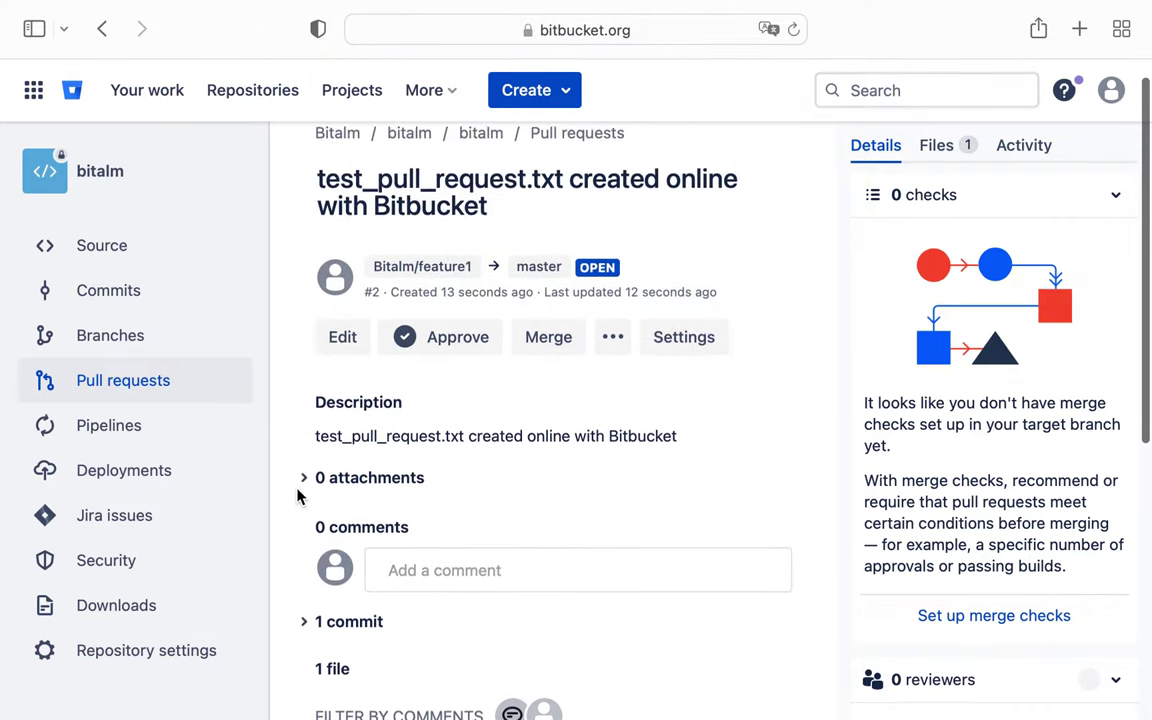
{"action": "left_click", "coordinate": [615, 367]}
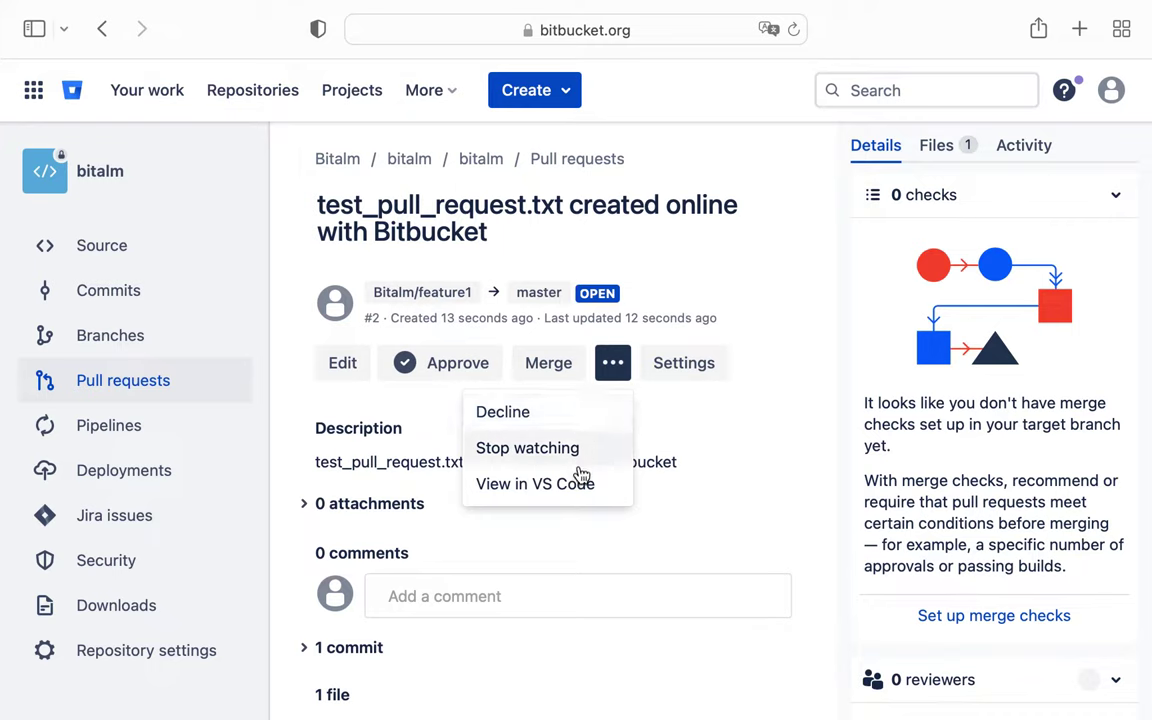
{"action": "left_click", "coordinate": [694, 283]}
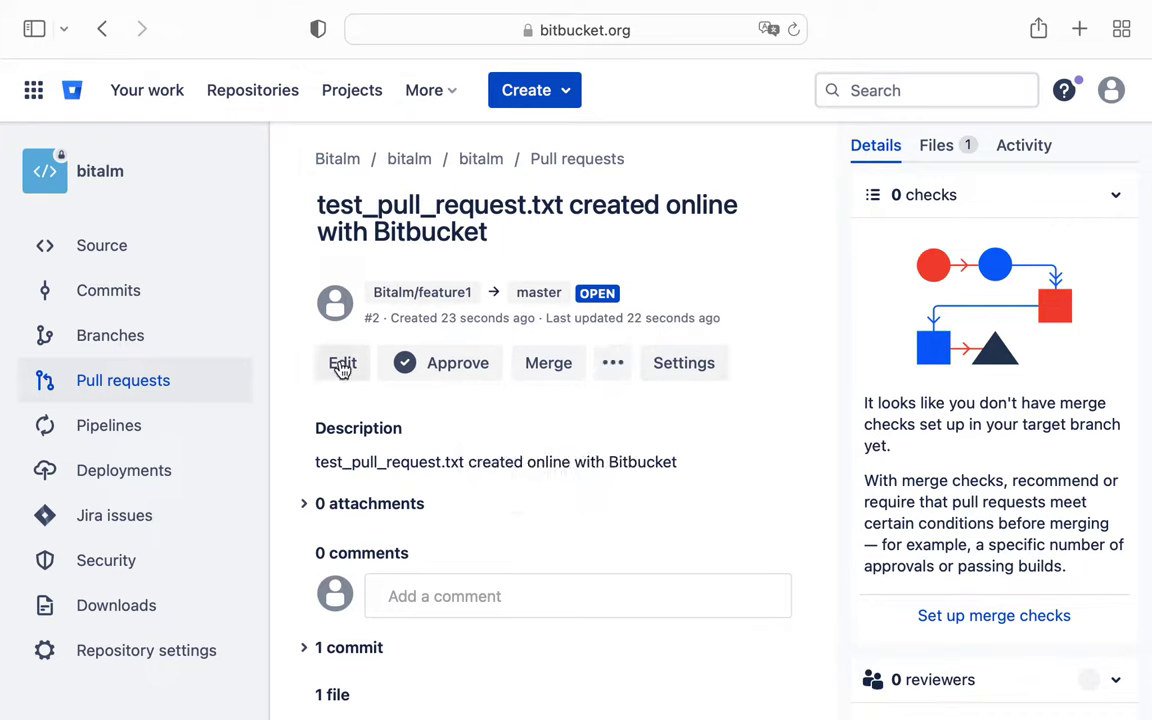
Approve the pull request and merge it into master using the Merge commit strategy with the source branch closed
{"action": "left_click", "coordinate": [450, 364]}
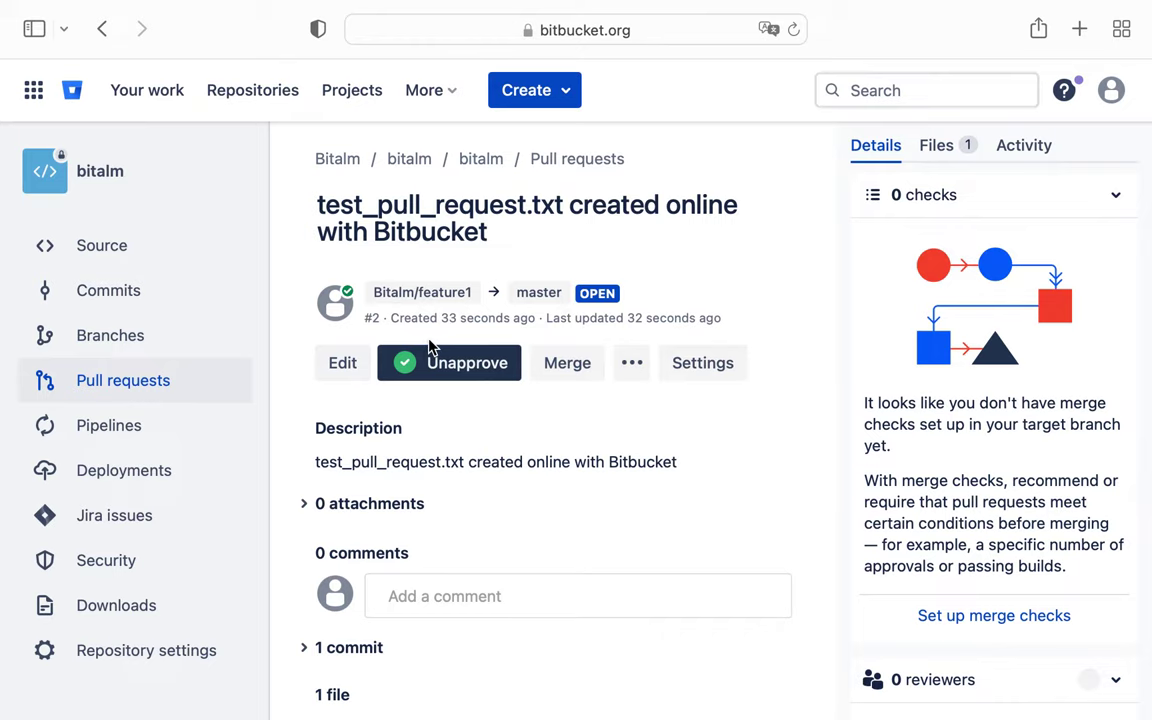
{"action": "left_click", "coordinate": [572, 370]}
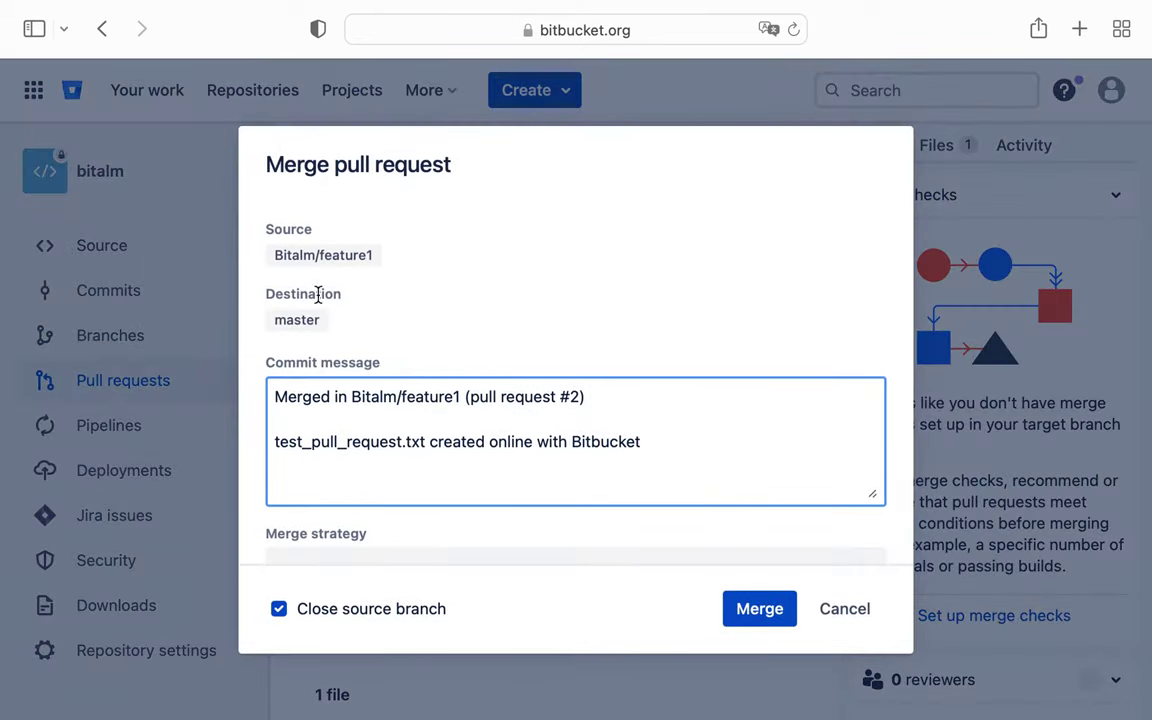
{"action": "scroll", "coordinate": [251, 350], "scroll_direction": "down", "scroll_amount": 1}
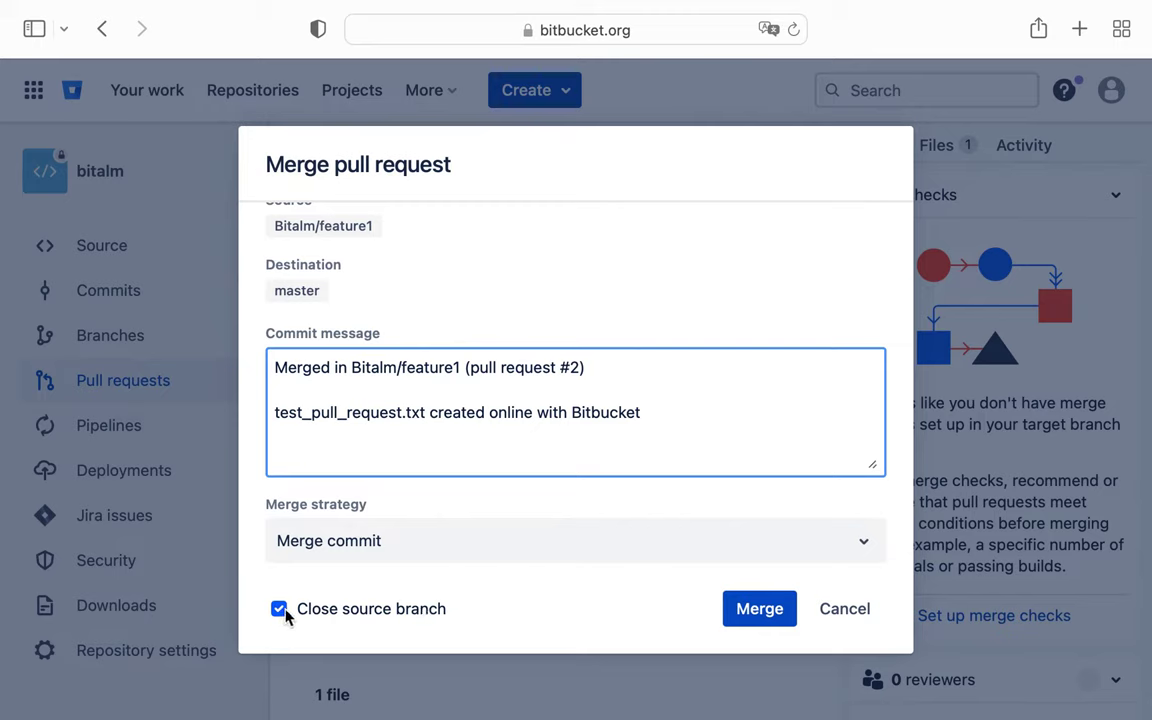
{"action": "left_click", "coordinate": [613, 538]}
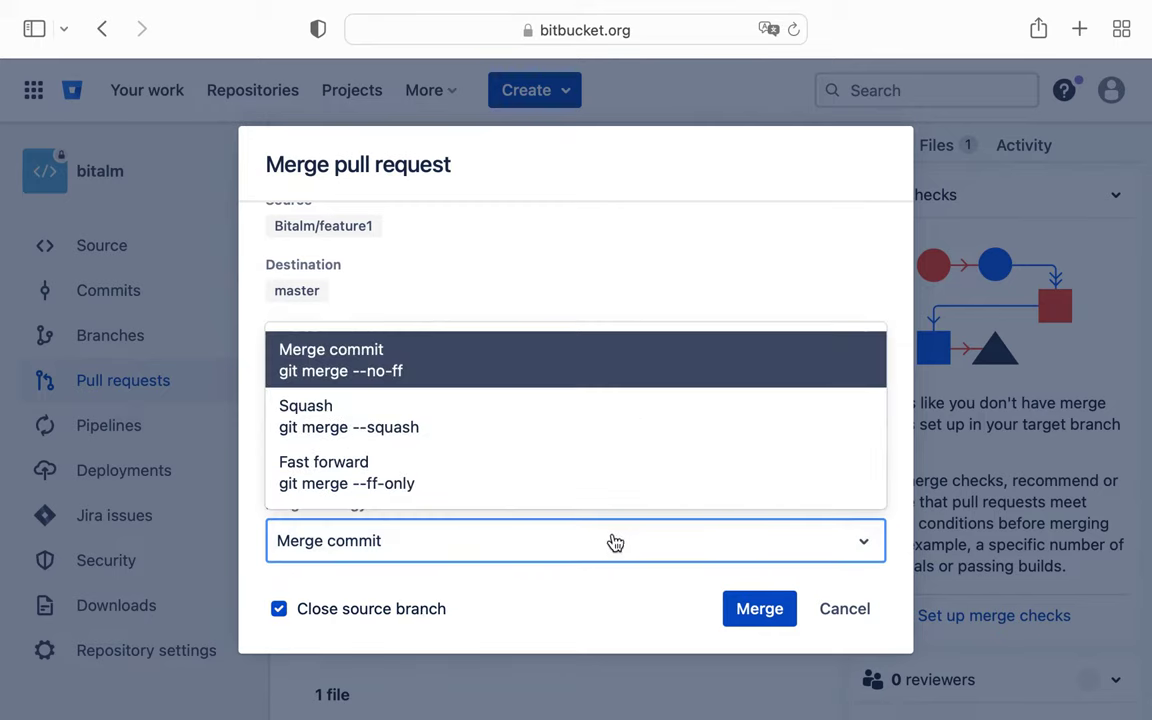
{"action": "left_click", "coordinate": [252, 550]}
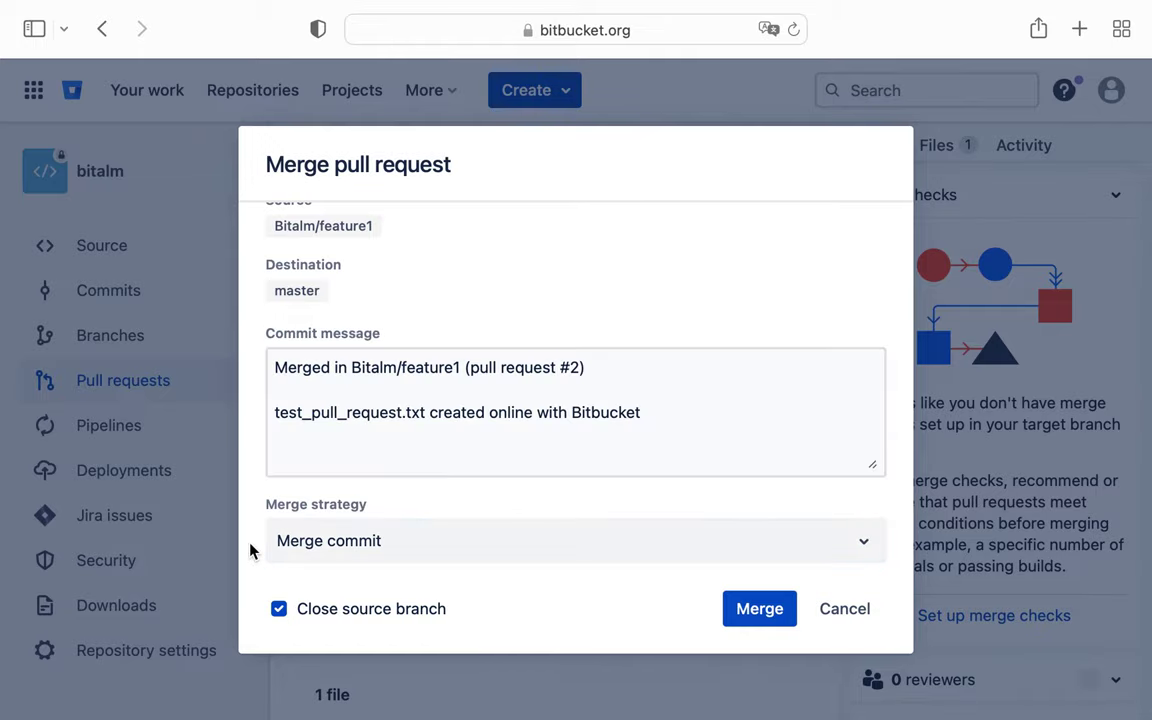
{"action": "left_click", "coordinate": [760, 609]}
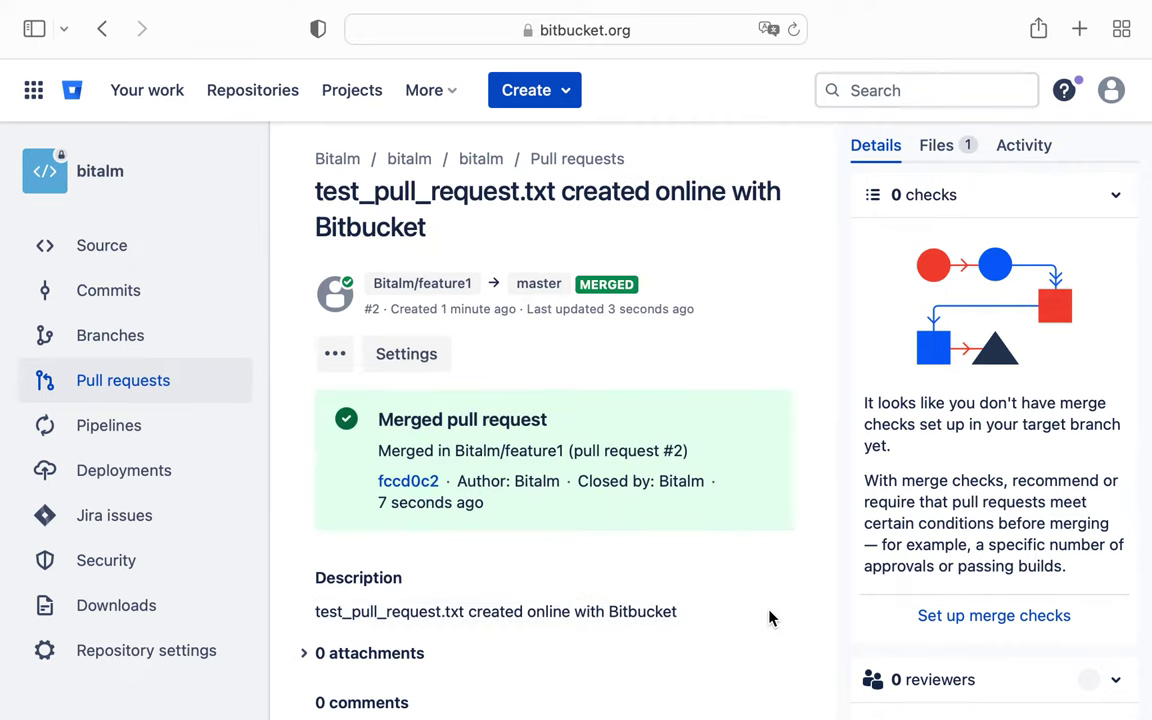
Check the repository's active branches and view the details of the master branch
{"action": "left_click", "coordinate": [148, 338]}
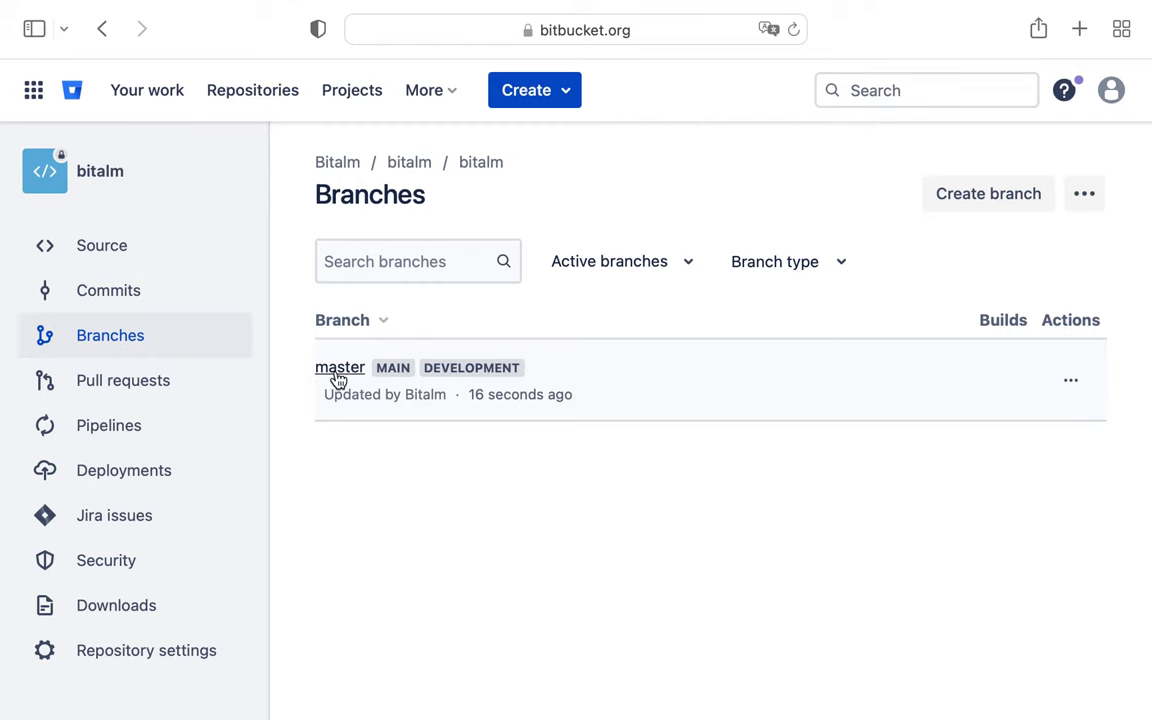
{"action": "left_click", "coordinate": [339, 370]}
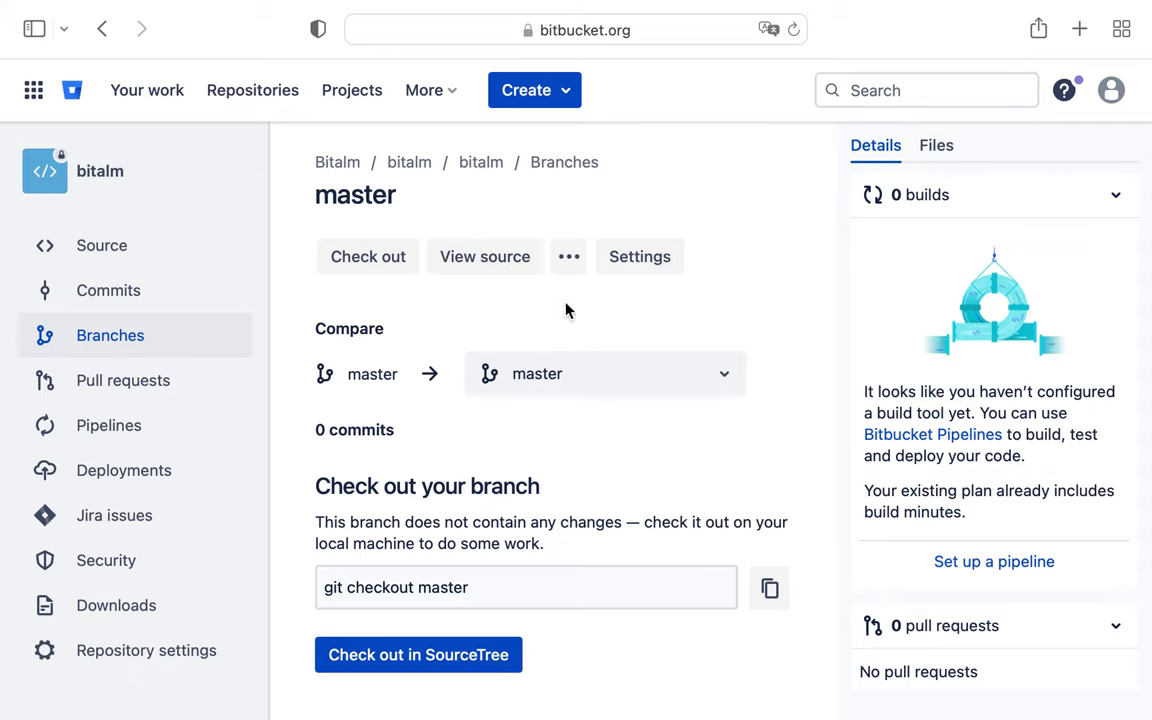
Open the commit that created test_pull_request.txt in a separate tab from the commit history and examine its changed files
{"action": "left_click", "coordinate": [78, 297]}
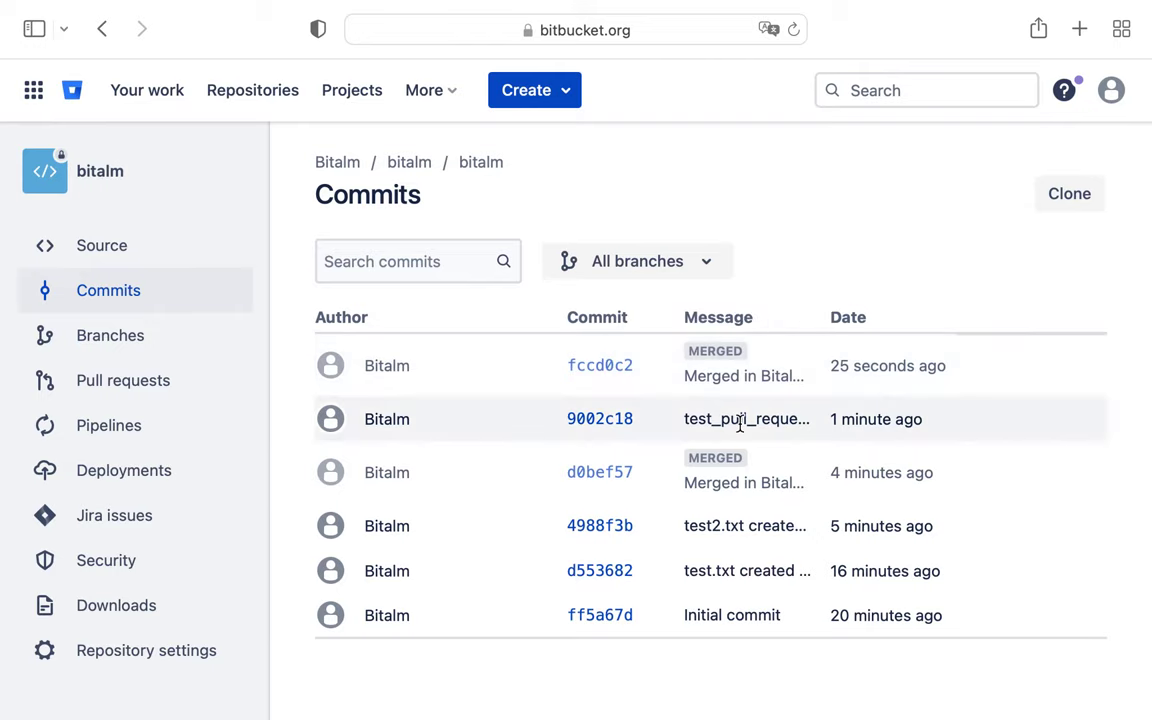
{"action": "left_click", "coordinate": [608, 425], "text": "super"}
{"action": "left_click", "coordinate": [780, 86]}
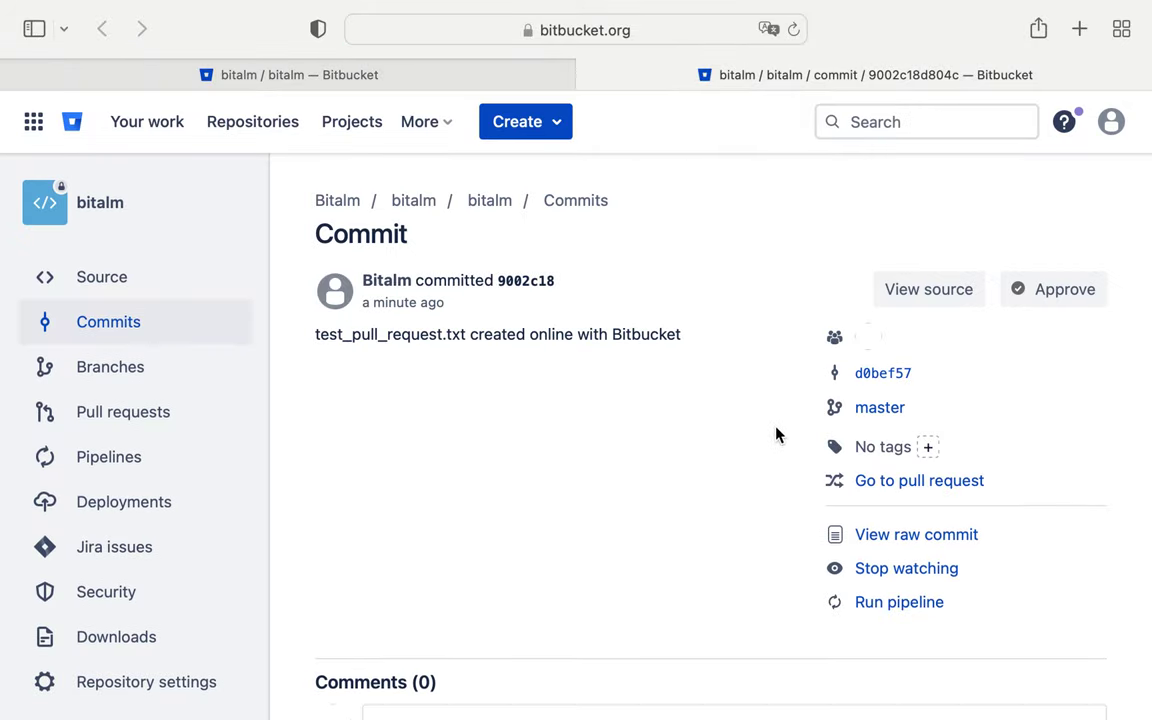
{"action": "scroll", "coordinate": [778, 440], "scroll_direction": "down", "scroll_amount": 4}
{"action": "scroll", "coordinate": [776, 434], "scroll_direction": "down", "scroll_amount": 3}
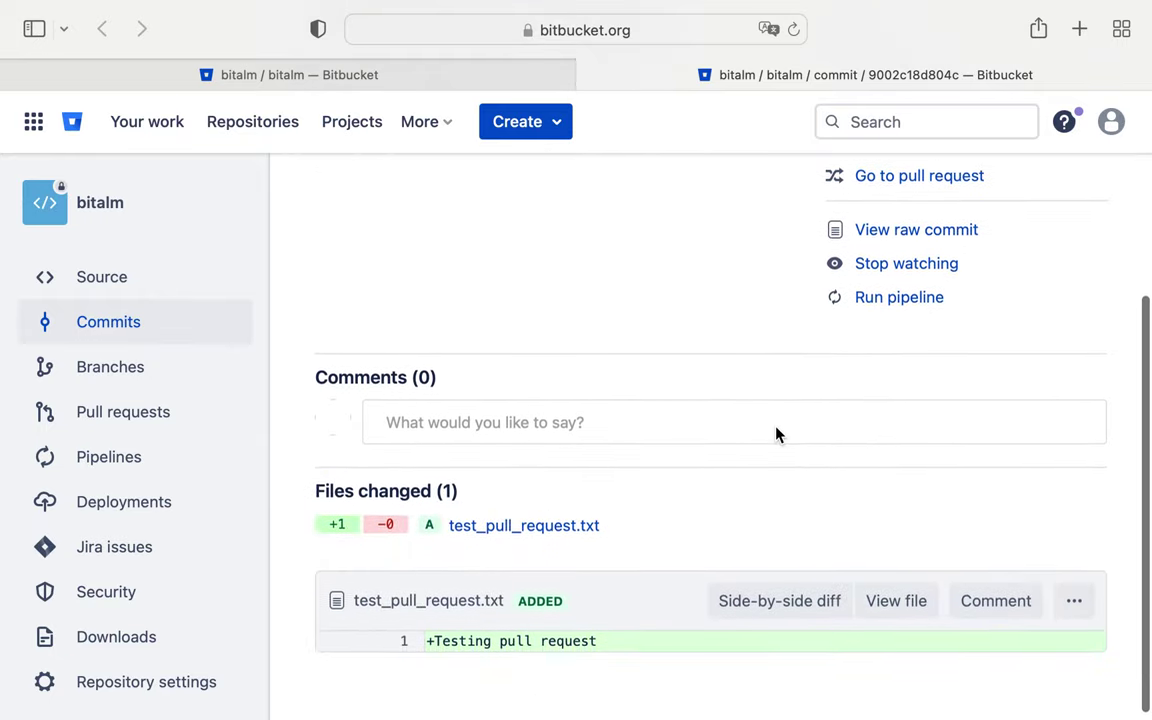
{"action": "scroll", "coordinate": [776, 427], "scroll_direction": "up", "scroll_amount": 7}
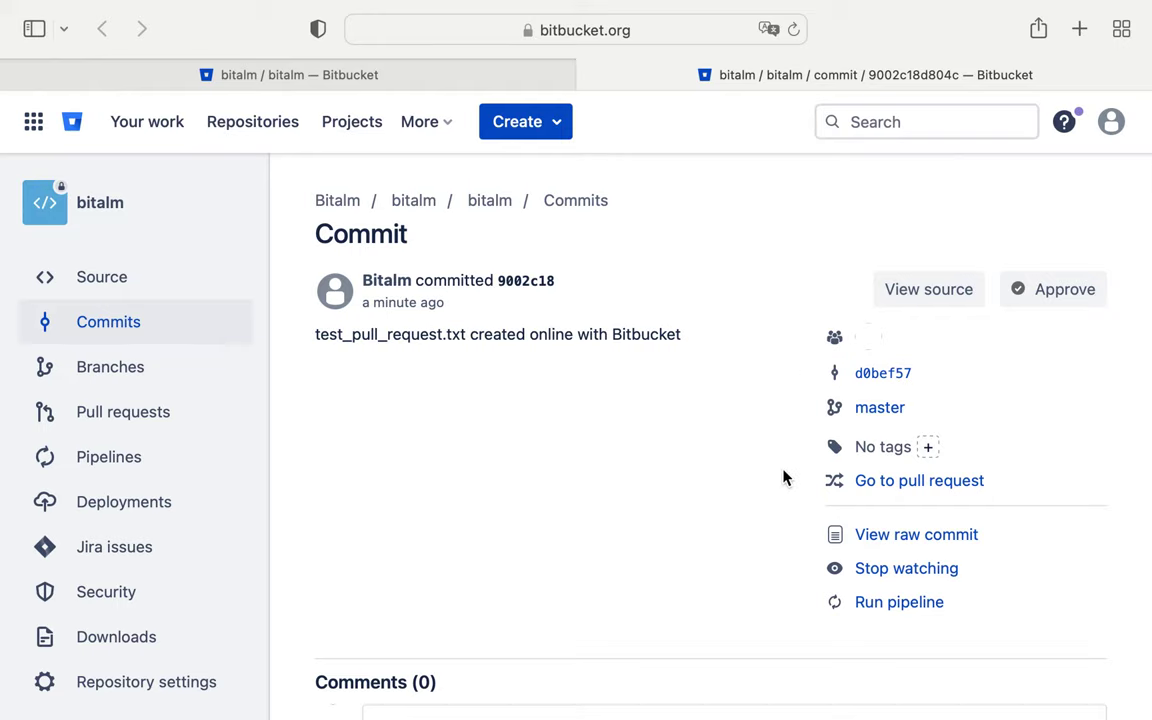
Open the pull request linked to this commit and review its merge information, description and files
{"action": "left_click", "coordinate": [931, 484]}
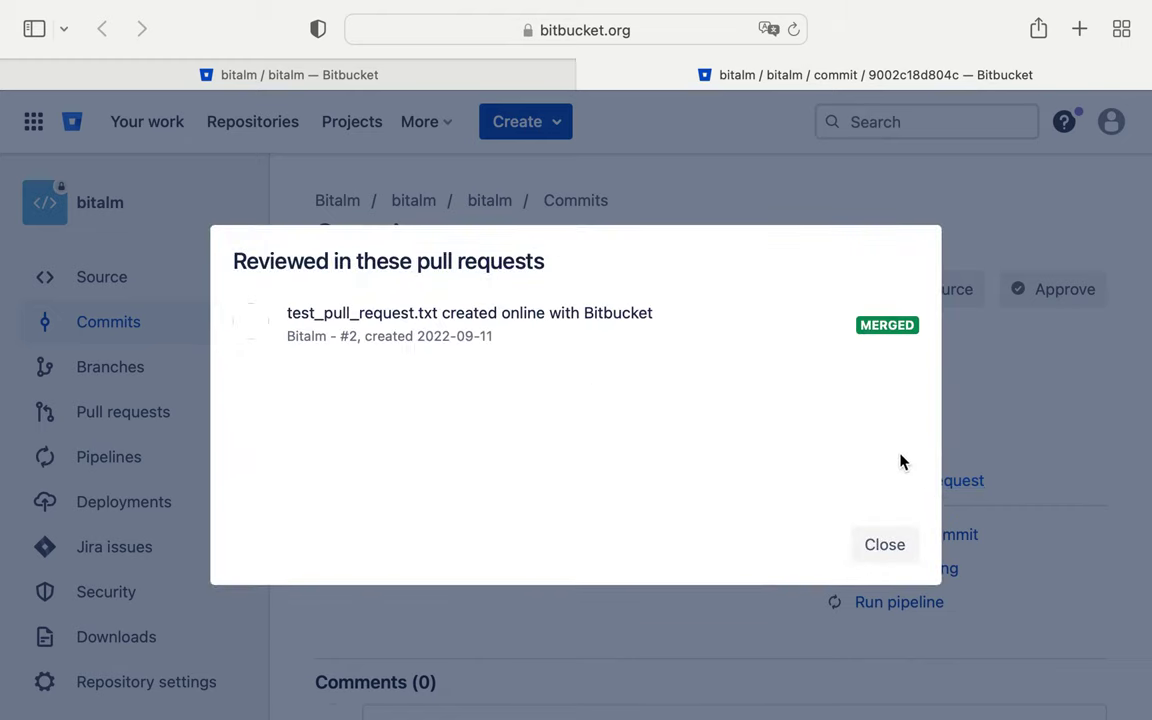
{"action": "left_click", "coordinate": [604, 321]}
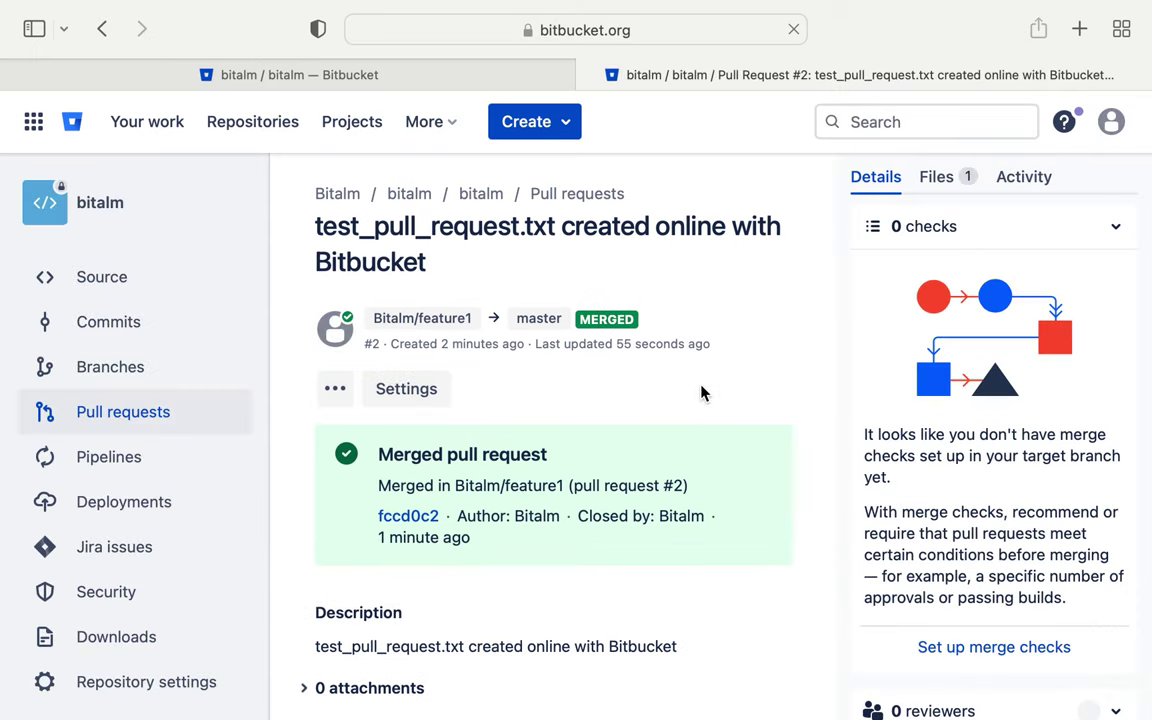
{"action": "scroll", "coordinate": [755, 393], "scroll_direction": "down", "scroll_amount": 4}
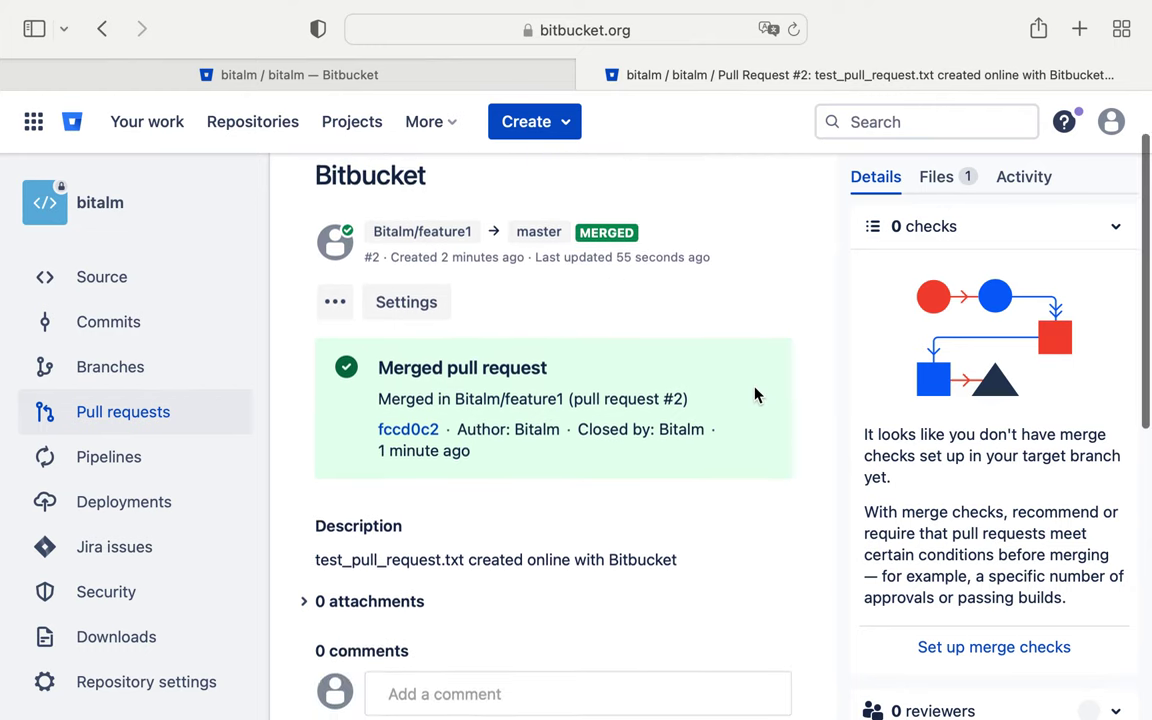
{"action": "scroll", "coordinate": [755, 395], "scroll_direction": "down", "scroll_amount": 4}
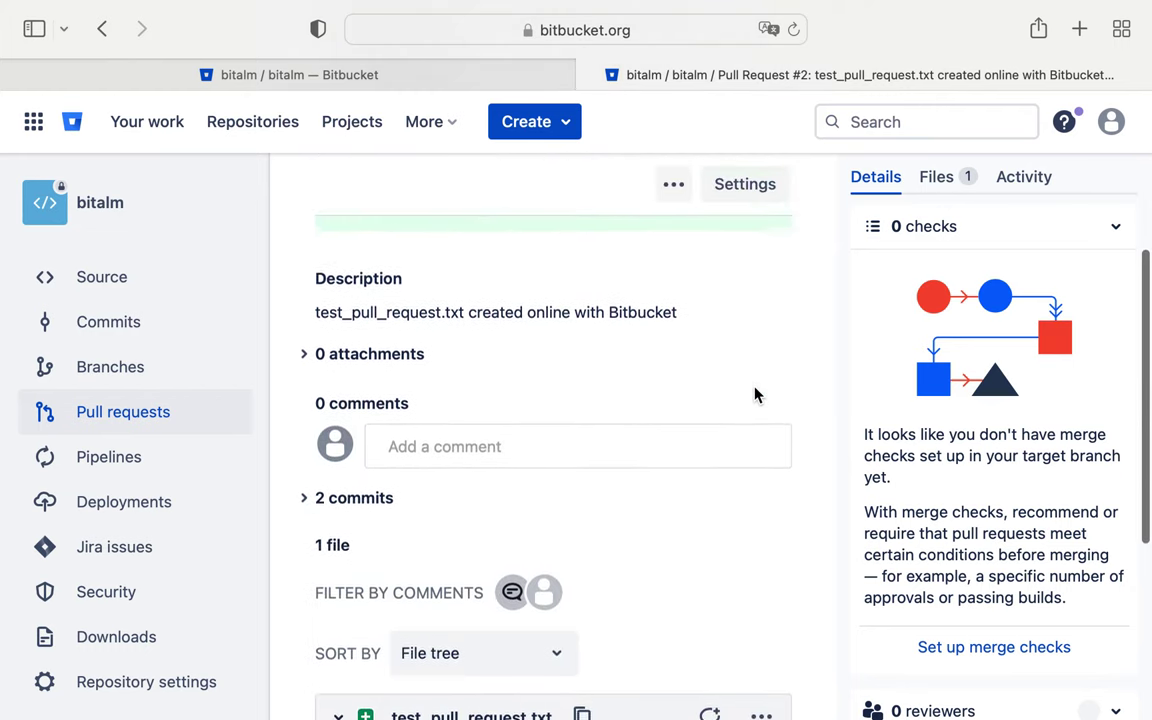
Examine the test_pull_request.txt diff in the merged pull request and return to its merge summary
{"action": "scroll", "coordinate": [755, 395], "scroll_direction": "down", "scroll_amount": 2}
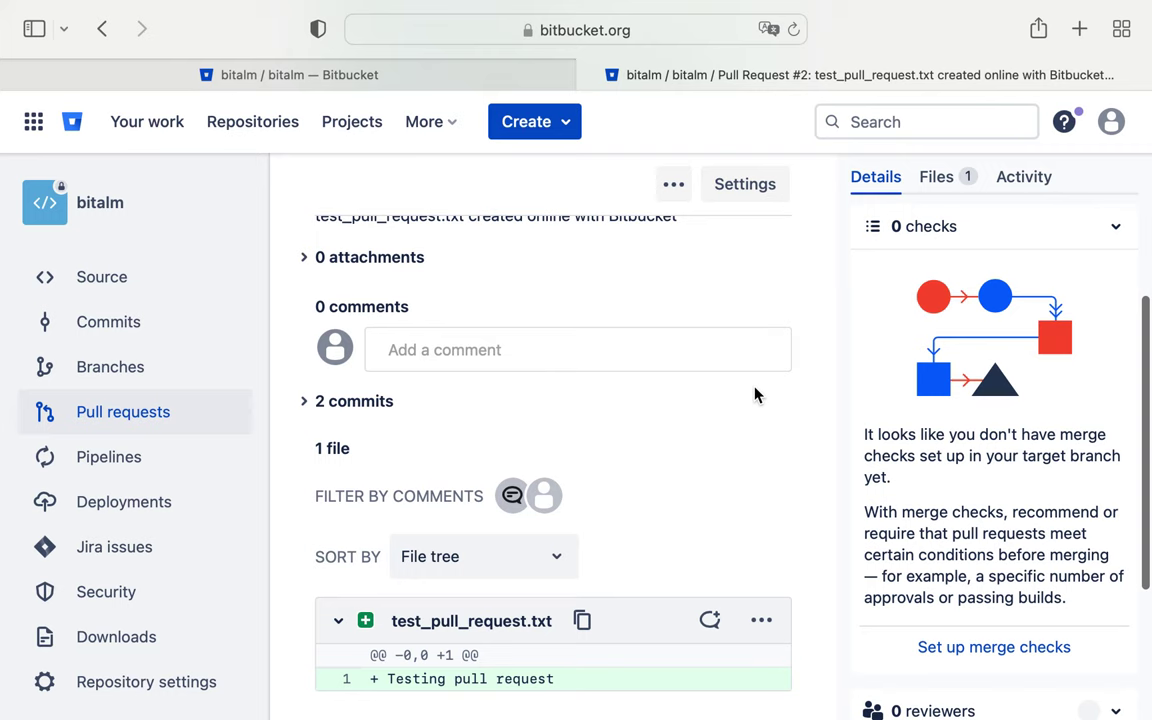
{"action": "scroll", "coordinate": [755, 395], "scroll_direction": "up", "scroll_amount": 5}
{"action": "scroll", "coordinate": [755, 395], "scroll_direction": "up", "scroll_amount": 4}
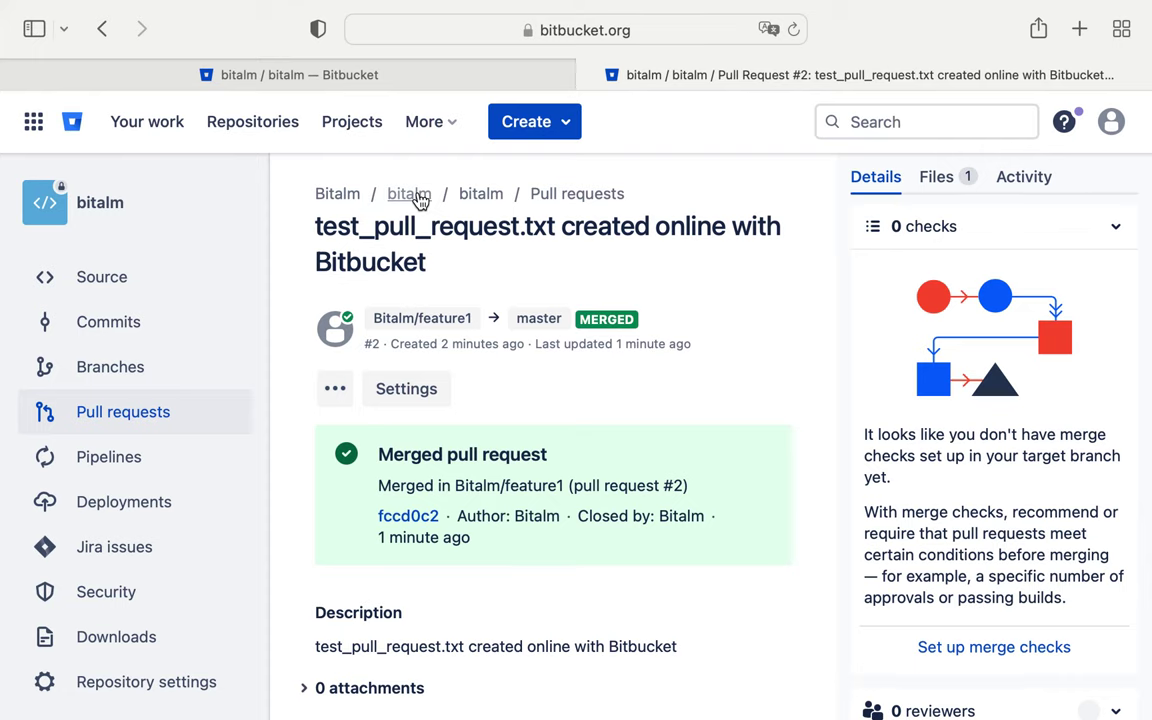
Go back to the bitalm repository's source files and check which branches and tags are available for selection
{"action": "left_click", "coordinate": [496, 199]}
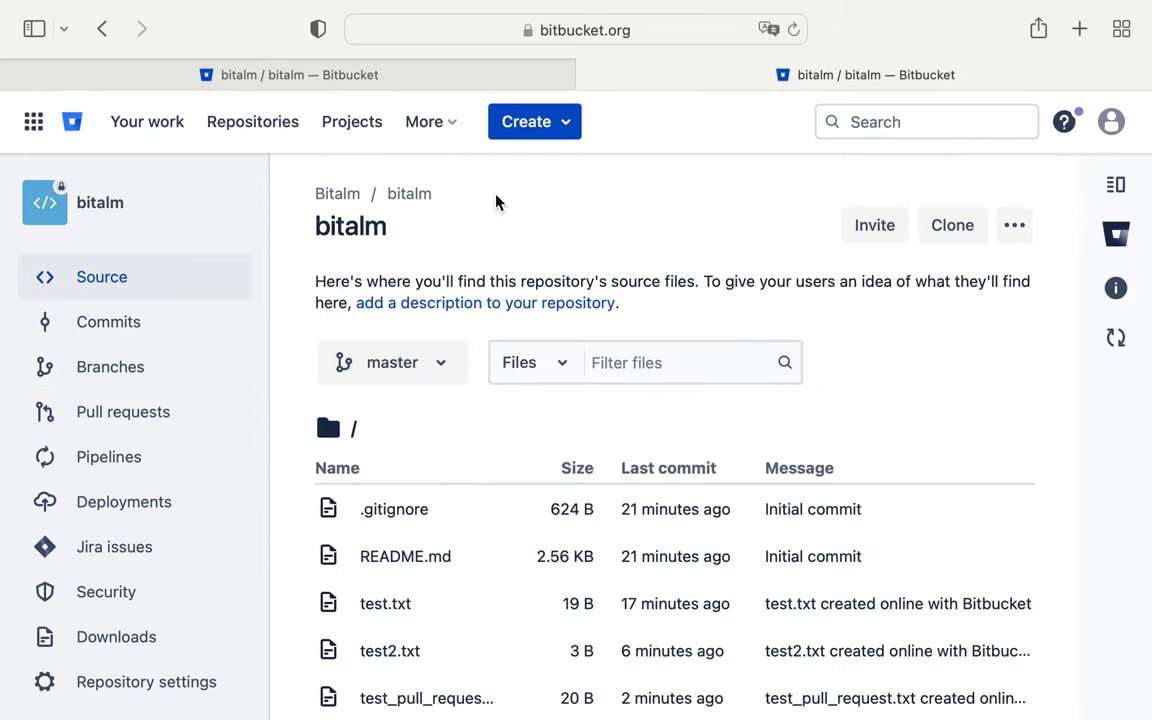
{"action": "left_click", "coordinate": [446, 362]}
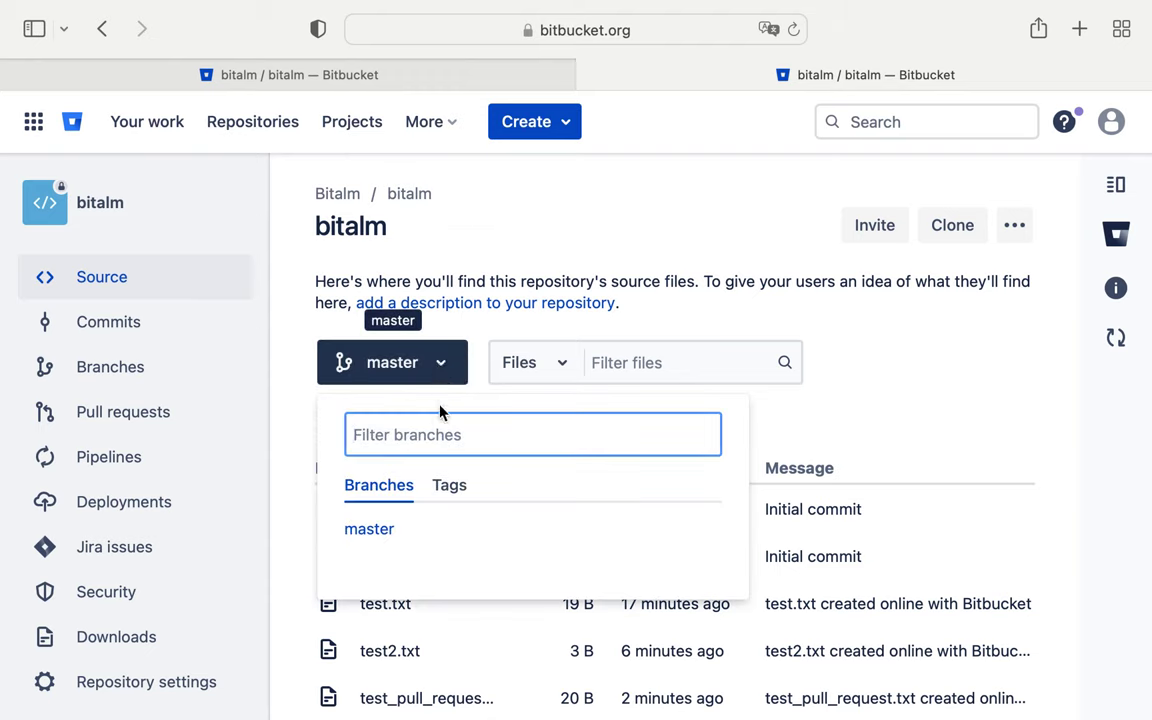
{"action": "left_click", "coordinate": [455, 490]}
{"action": "left_click", "coordinate": [392, 488]}
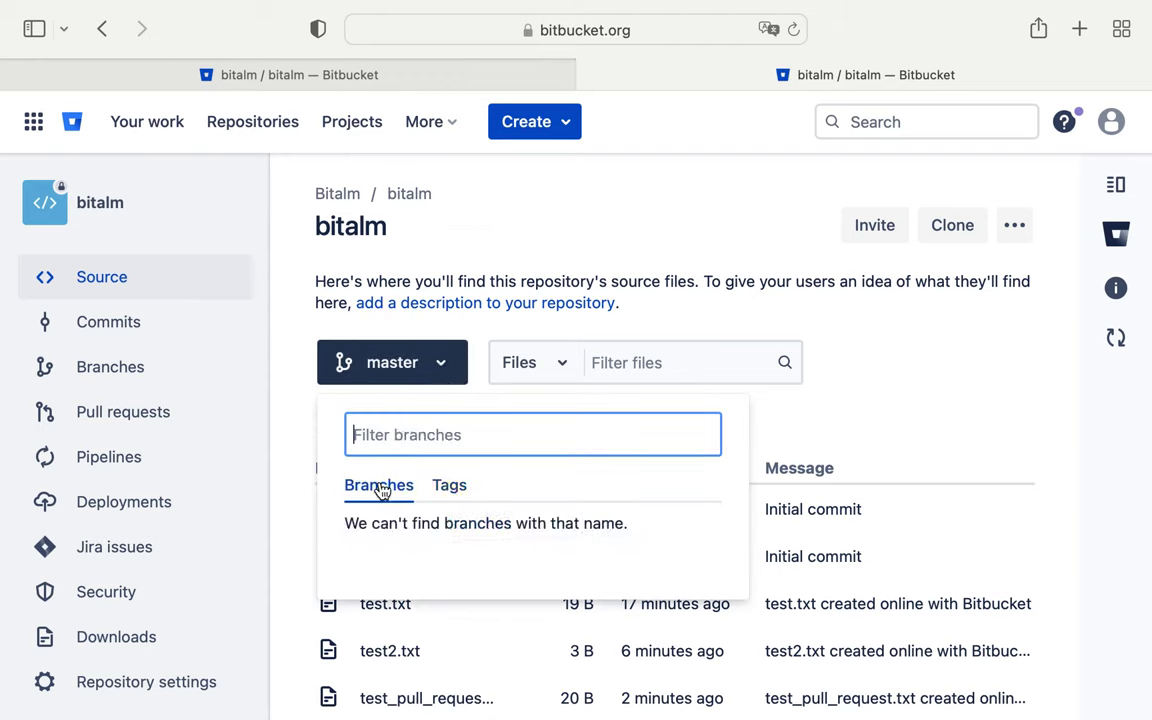
{"action": "left_click", "coordinate": [836, 375]}
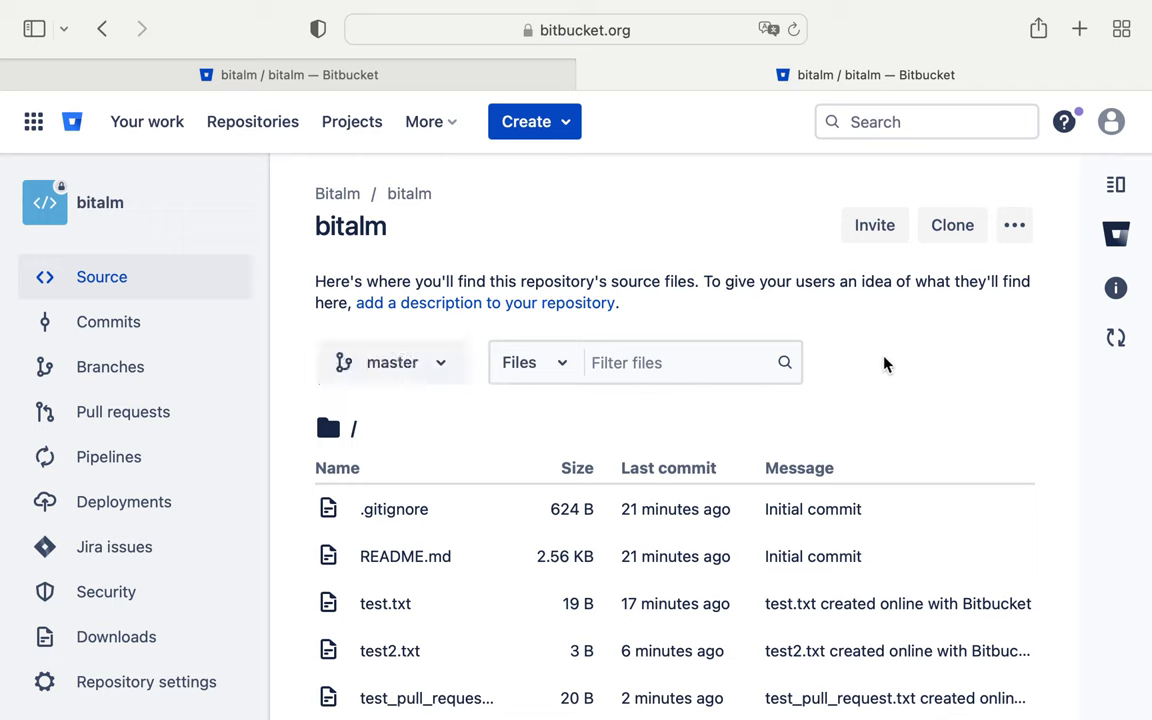